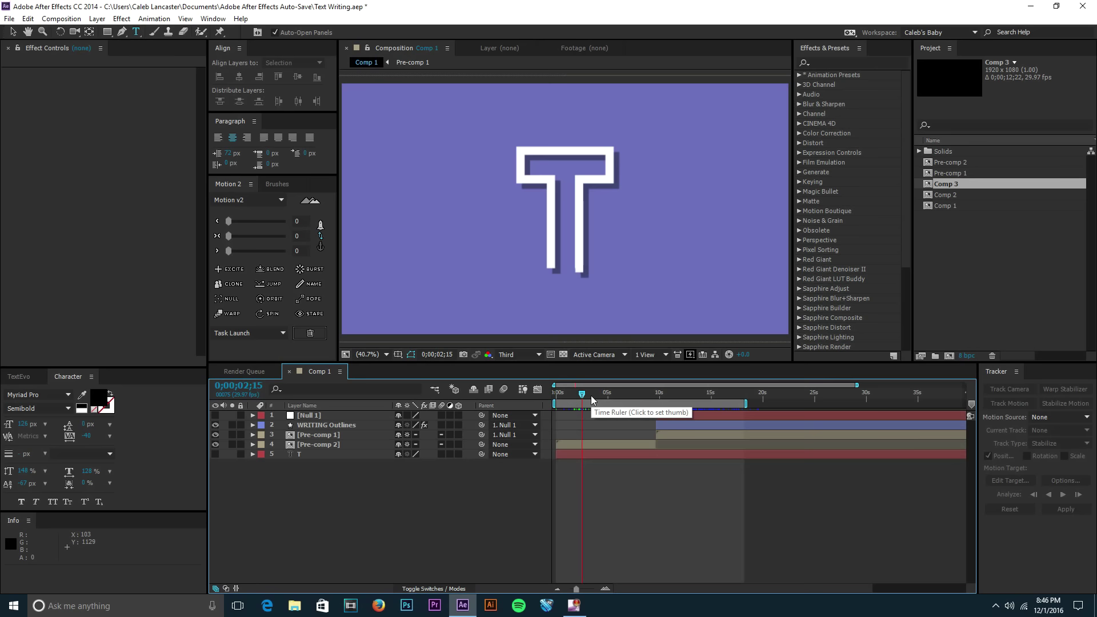
After previewing Comp 1, create Comp 4 and fill it with a red 1920×1080 solid
mouse_move(592, 400)
left_mouse_down()
mouse_move(633, 402)
mouse_move(563, 400)
mouse_move(606, 401)
mouse_move(592, 413)
mouse_move(581, 401)
mouse_move(616, 401)
mouse_move(563, 399)
mouse_move(586, 402)
left_mouse_up()
key("space")
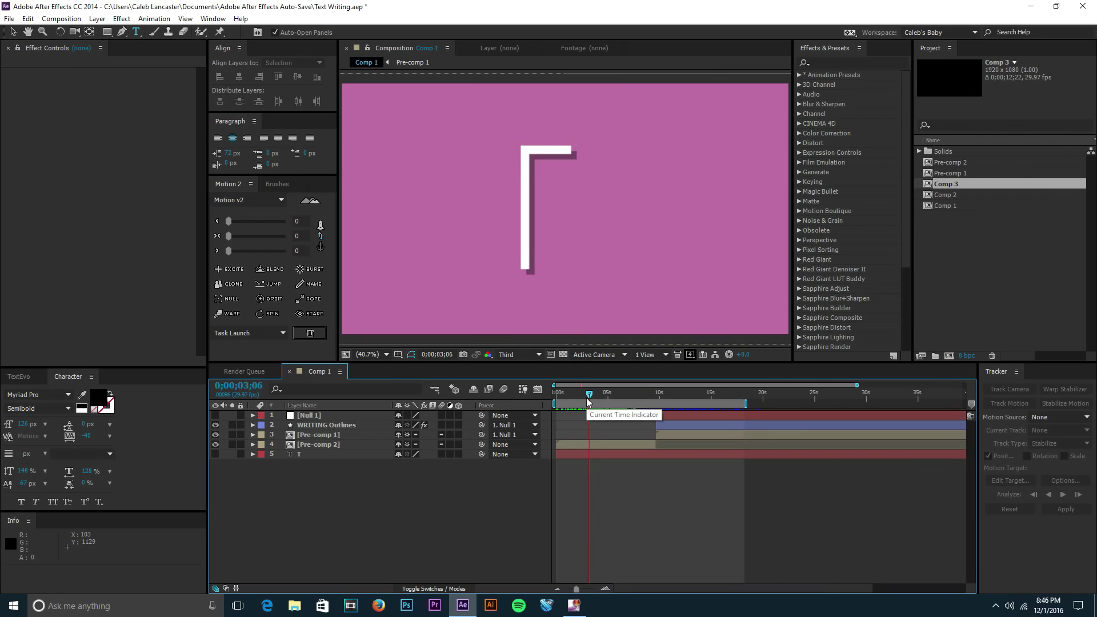
key("ctrl+n")
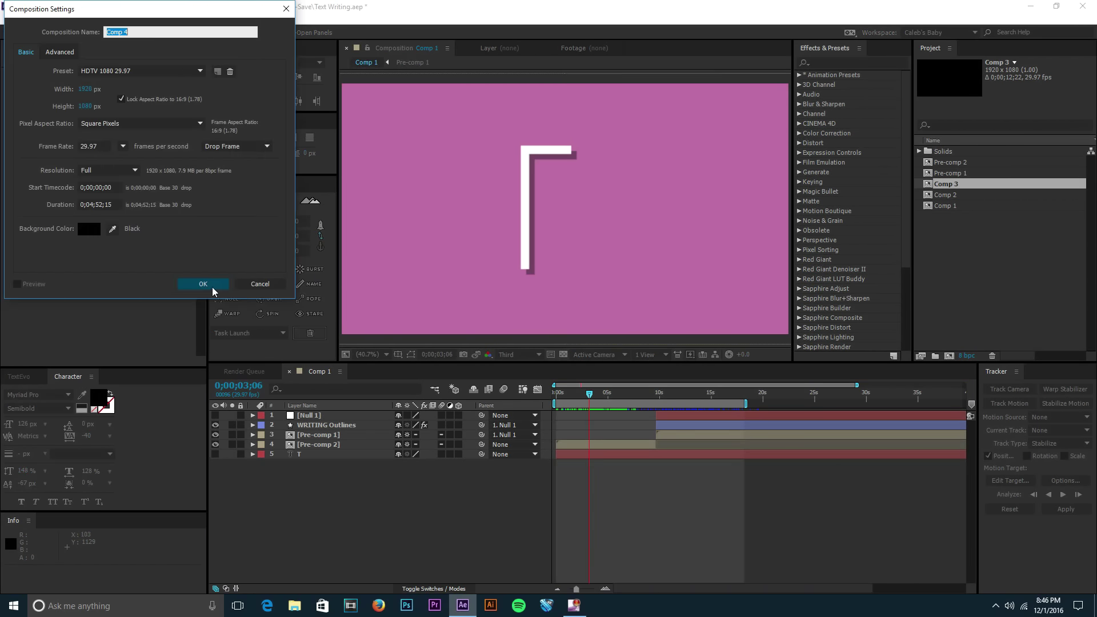
key("Return")
key("ctrl+y")
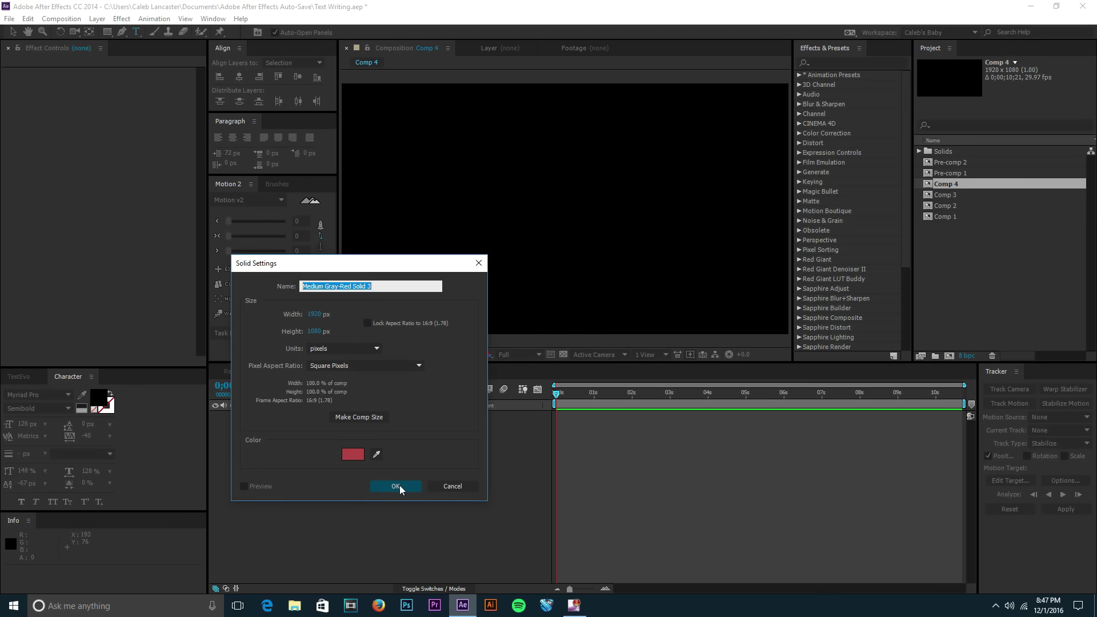
left_click(397, 486)
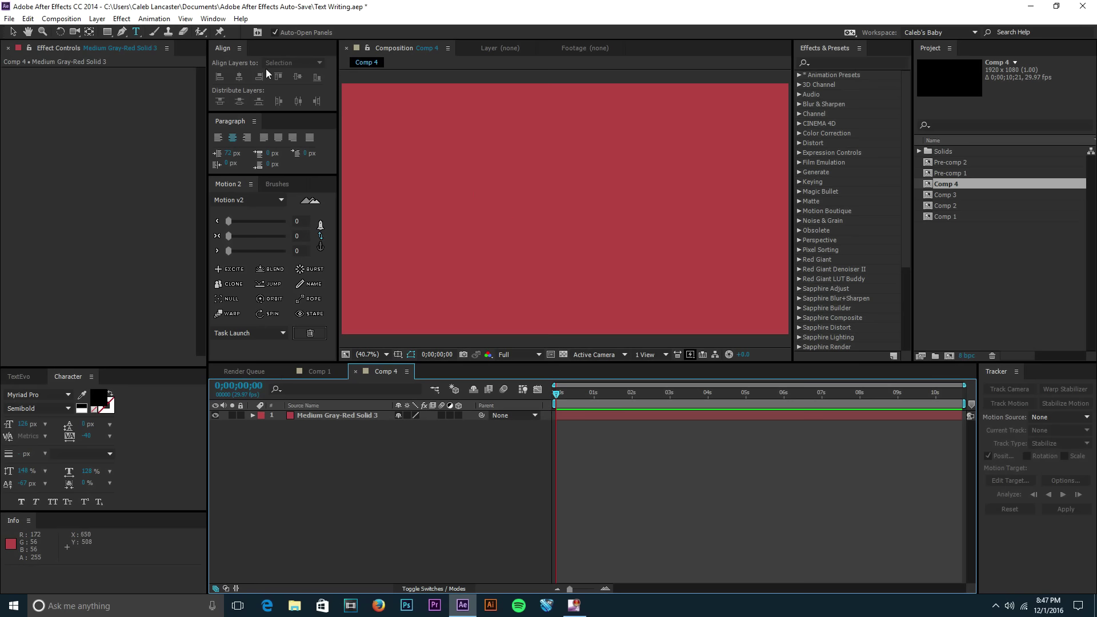
Check Comp 1's write-on animation, then return to Comp 4
left_click(593, 253)
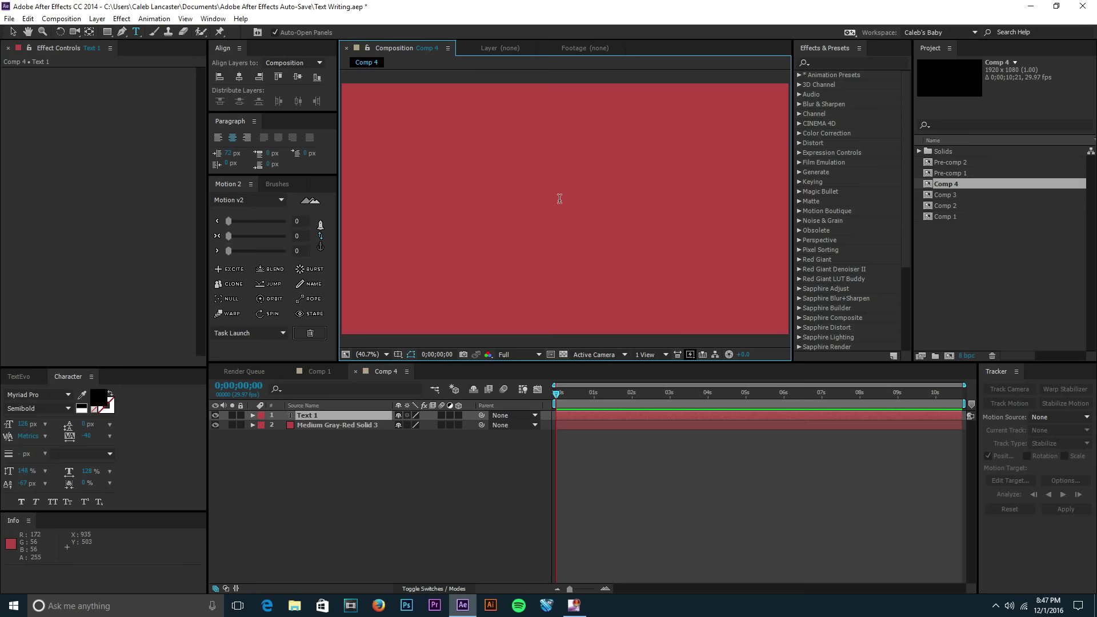
left_click(319, 371)
left_click_drag(583, 400, 596, 398)
left_click(395, 373)
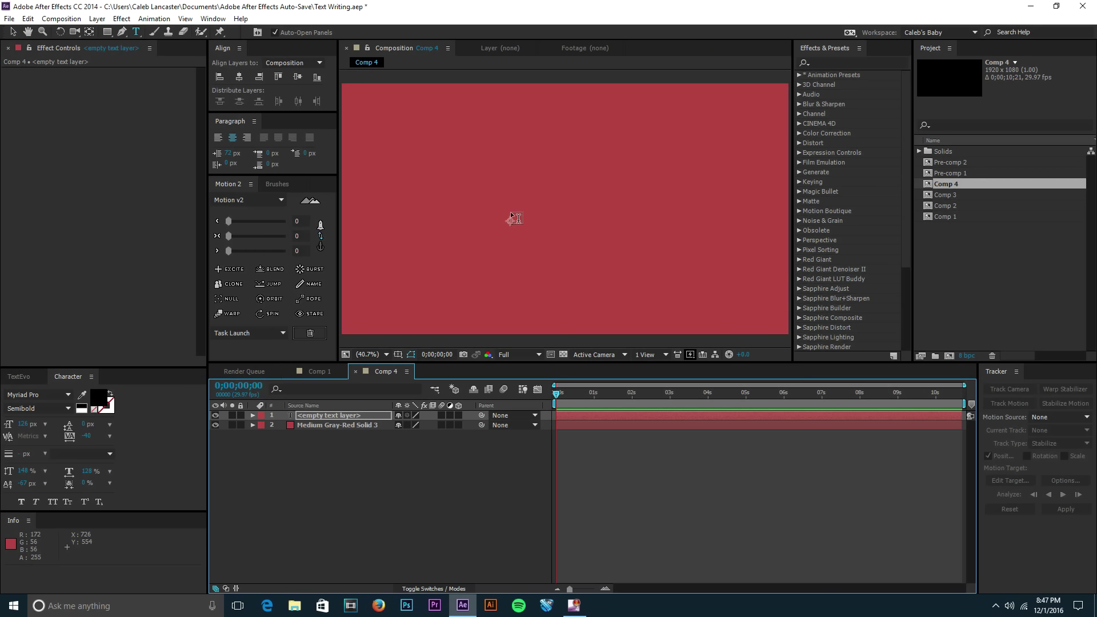
Type a capital T in Comp 4 and set it in Gotham Ultra
left_click(540, 239)
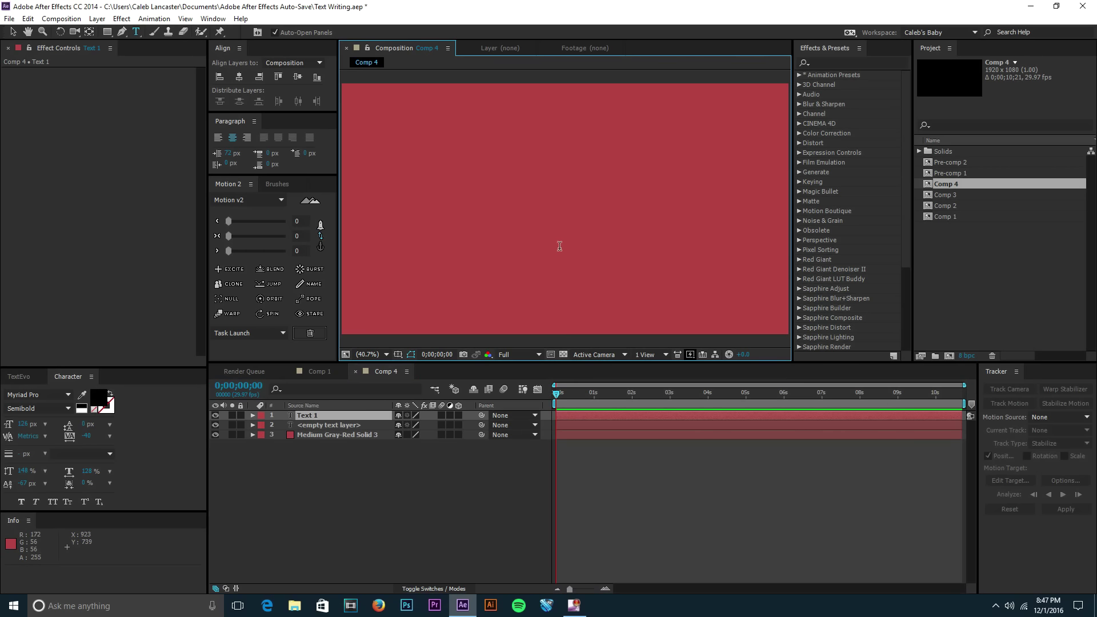
type("T")
left_click(39, 395)
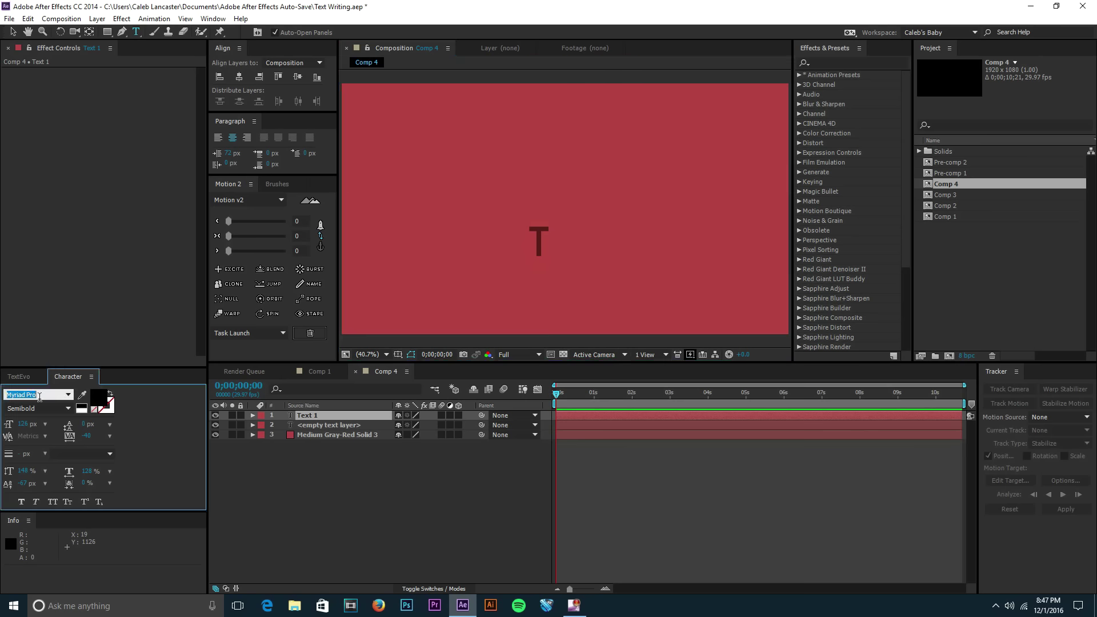
type("Gotham")
left_click(69, 407)
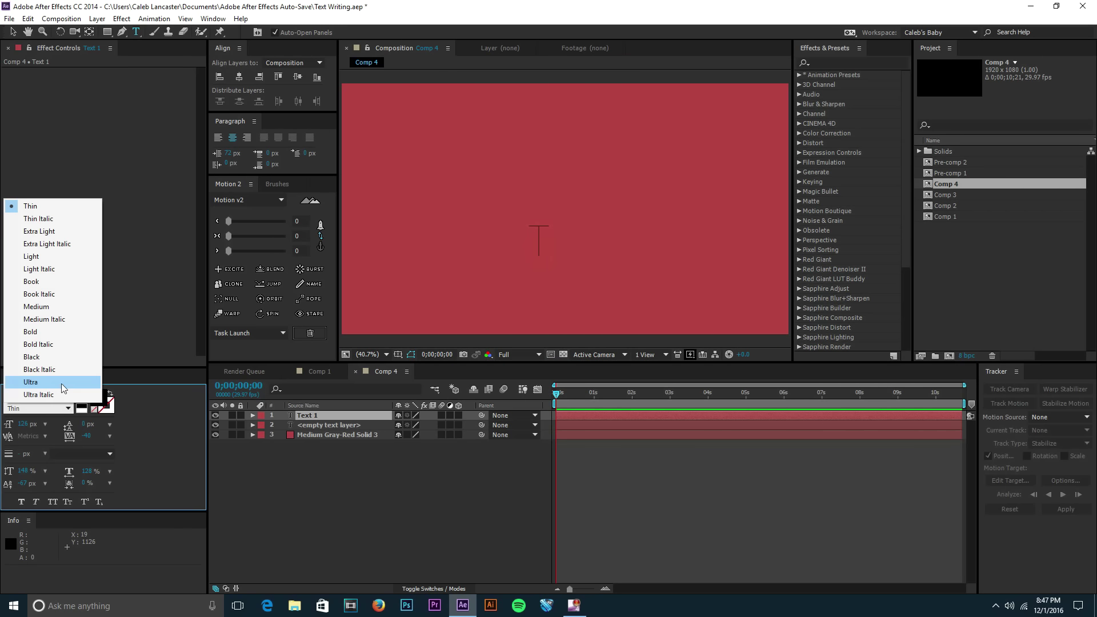
left_click(60, 383)
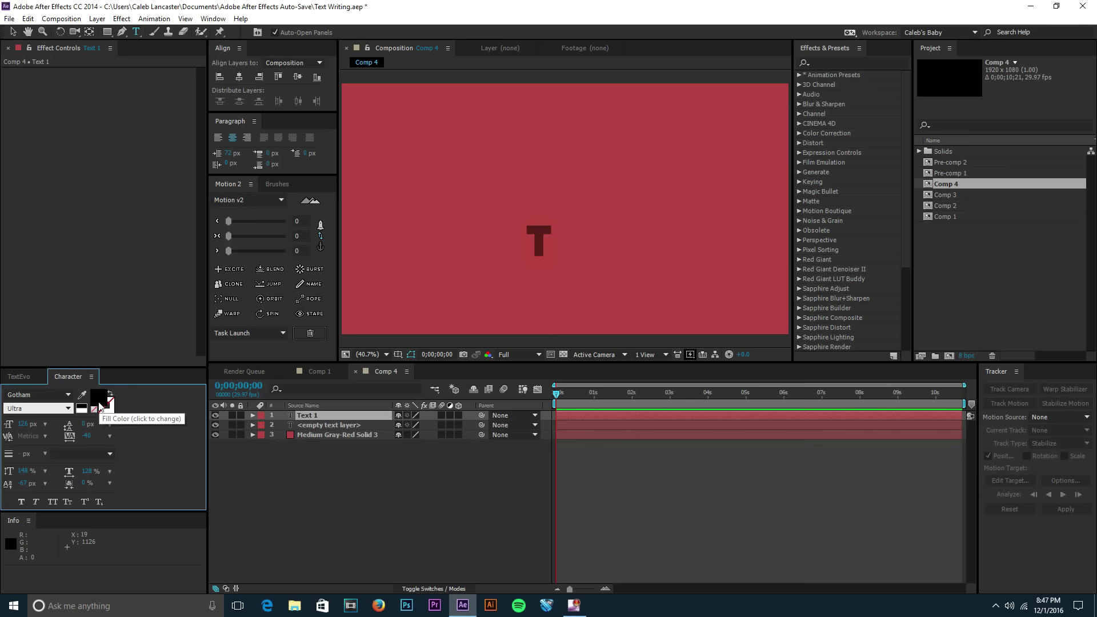
Set the T's fill to No Fill and its stroke colour to black
left_click(101, 407)
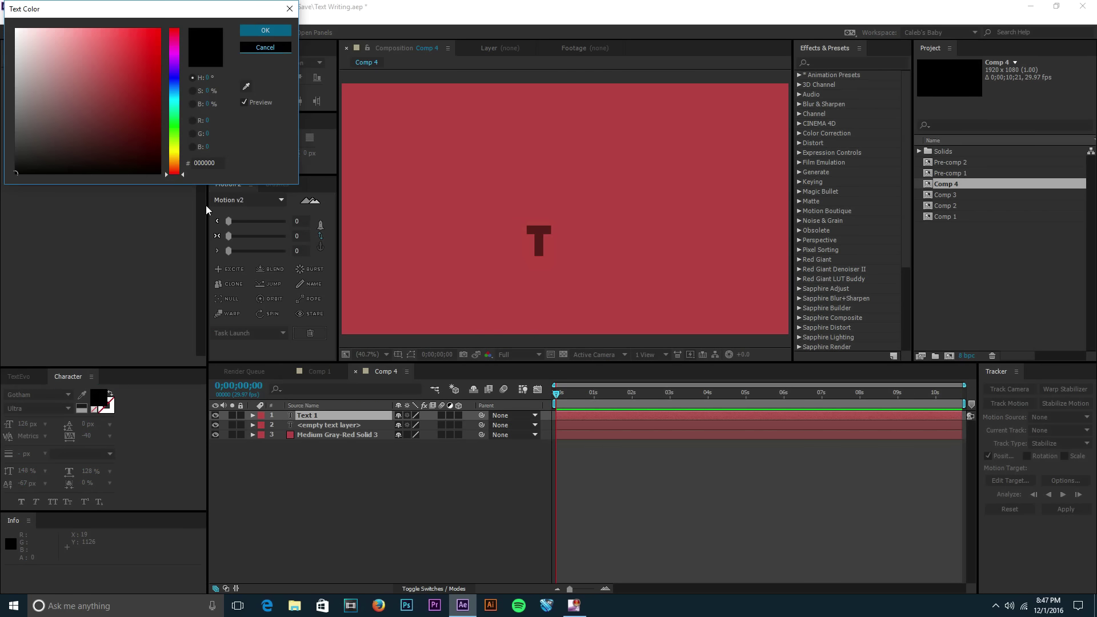
left_click(265, 48)
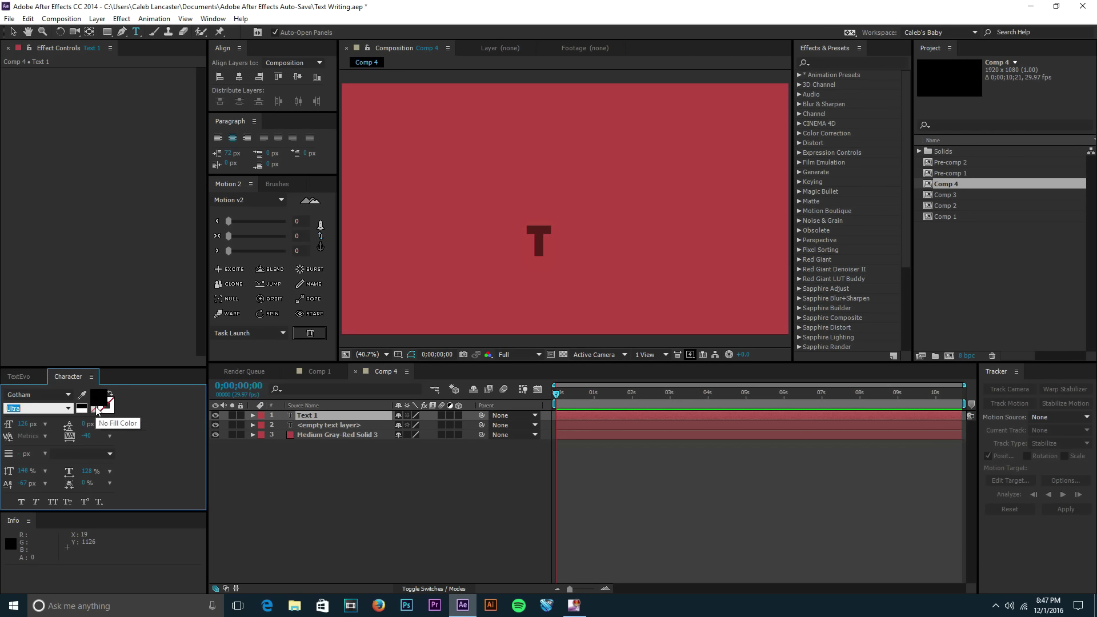
left_click(95, 411)
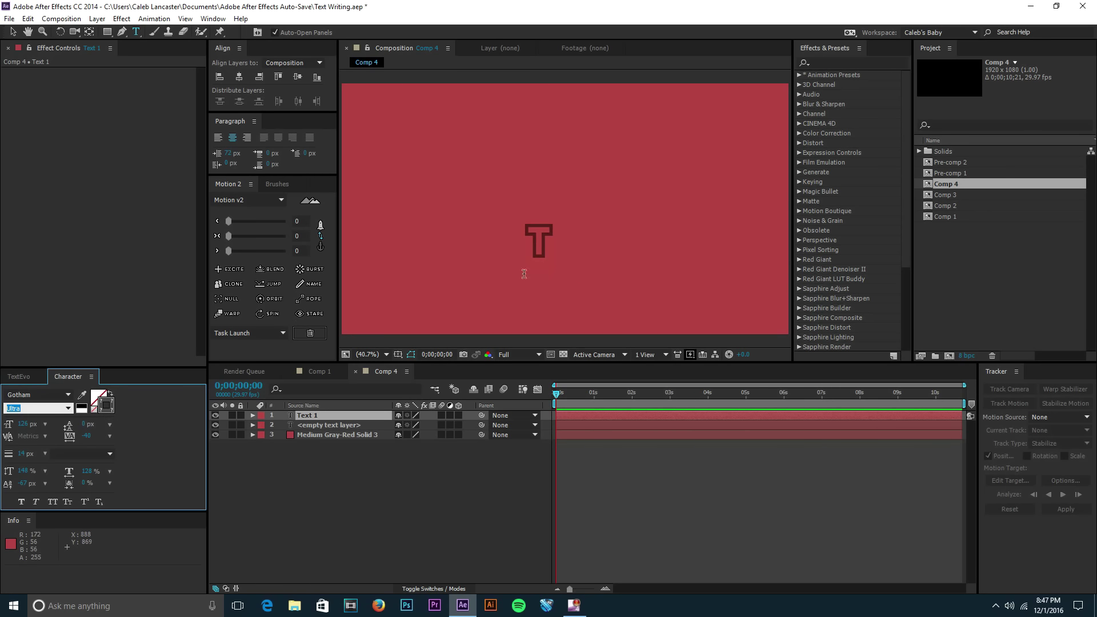
left_click(110, 411)
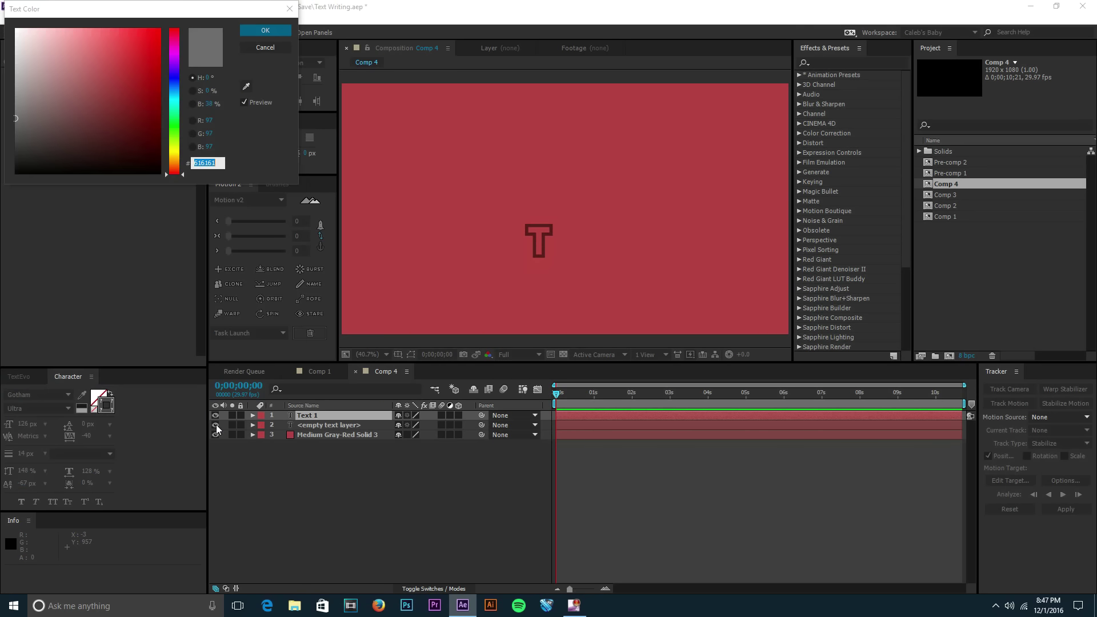
left_click(16, 172)
left_click(265, 31)
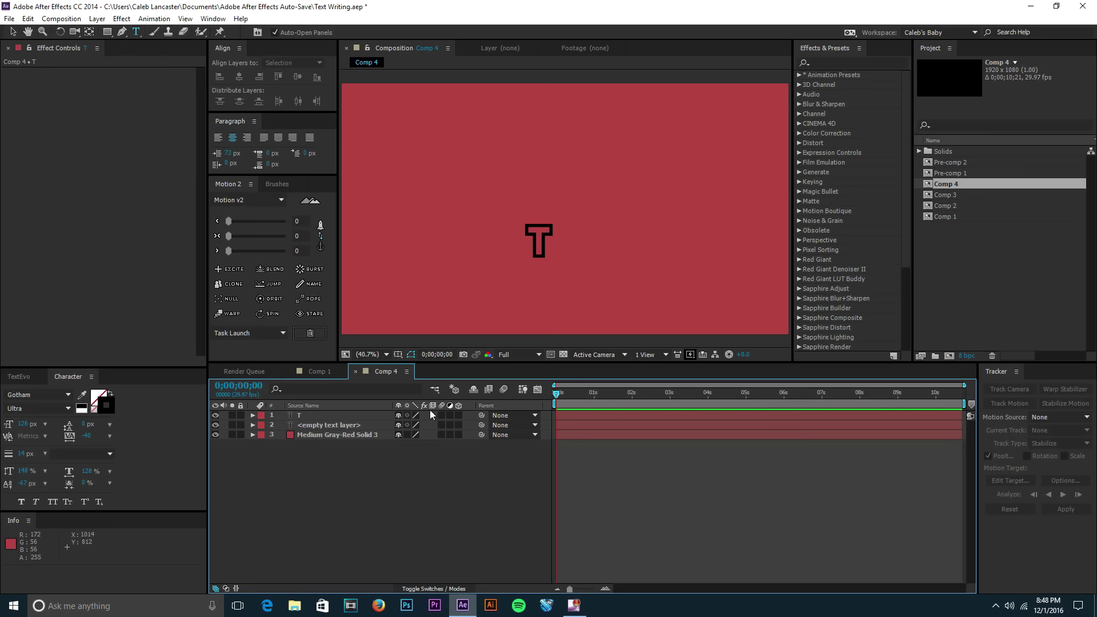
Enlarge the T to 544 px and centre it horizontally and vertically in the composition
left_click(549, 232)
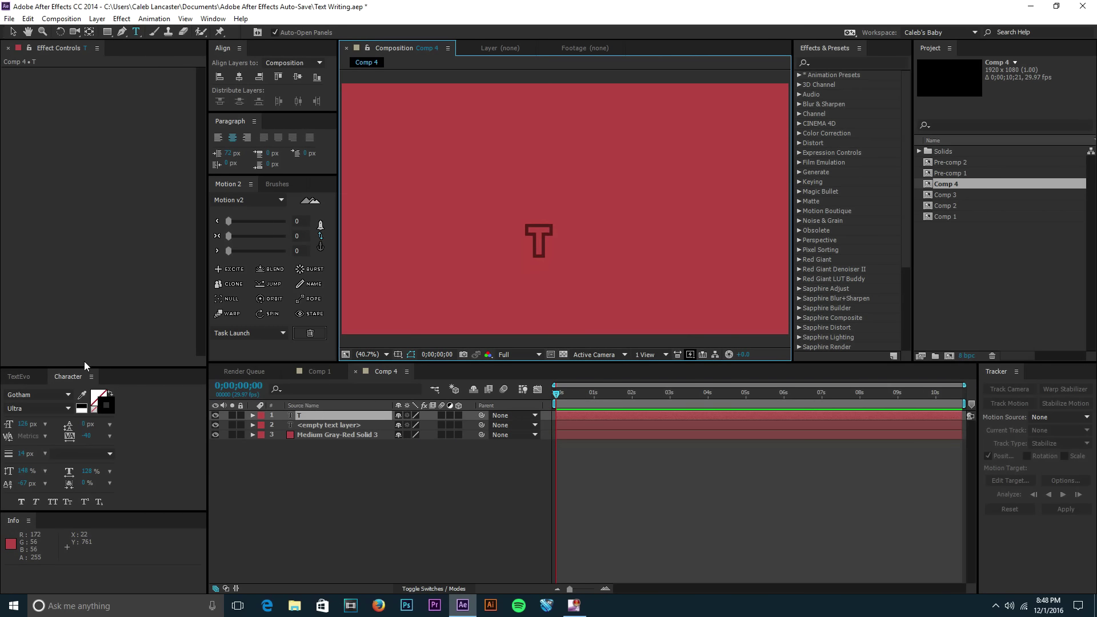
left_click_drag(24, 424, 337, 393)
left_click(354, 415)
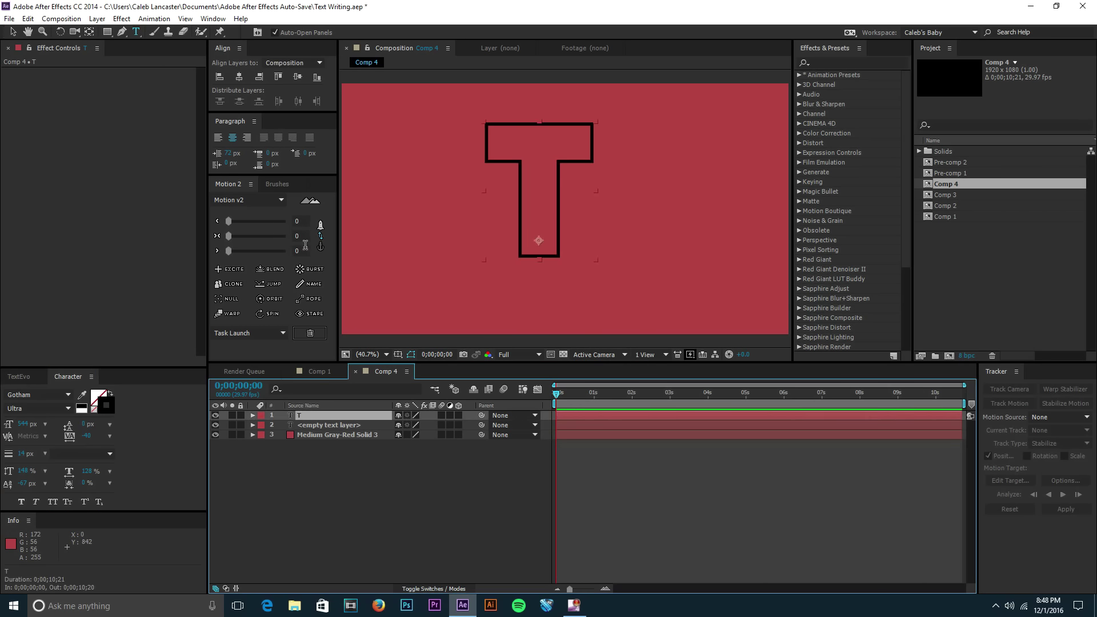
left_click(291, 236)
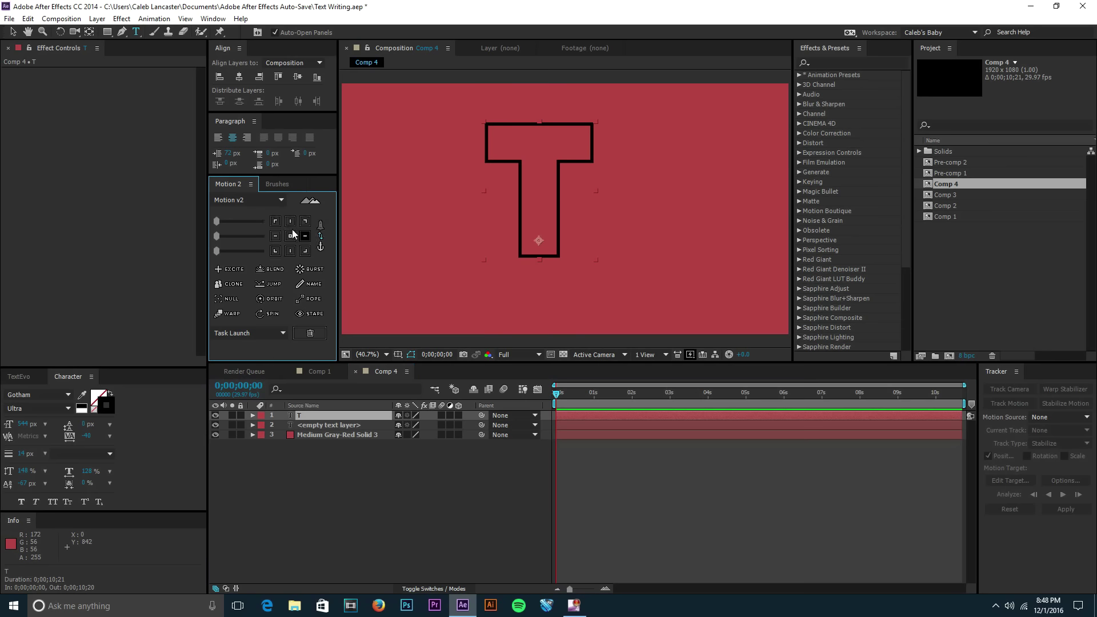
left_click(297, 77)
left_click(238, 76)
Thicken the T's stroke to 46 px and delete the empty text layer
left_click(695, 485)
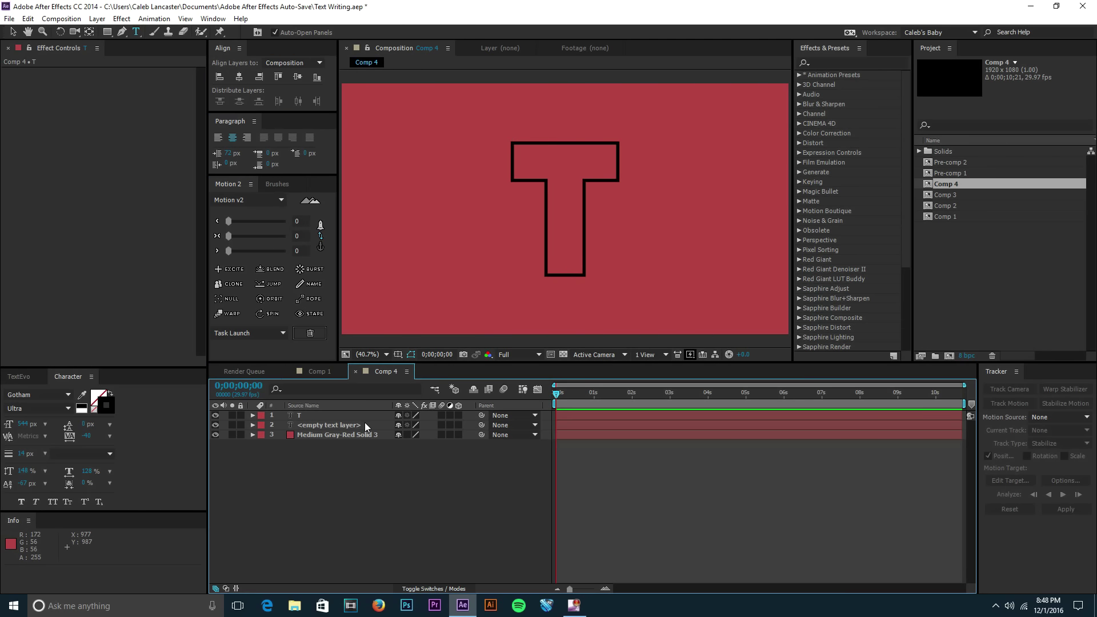
left_click(302, 416)
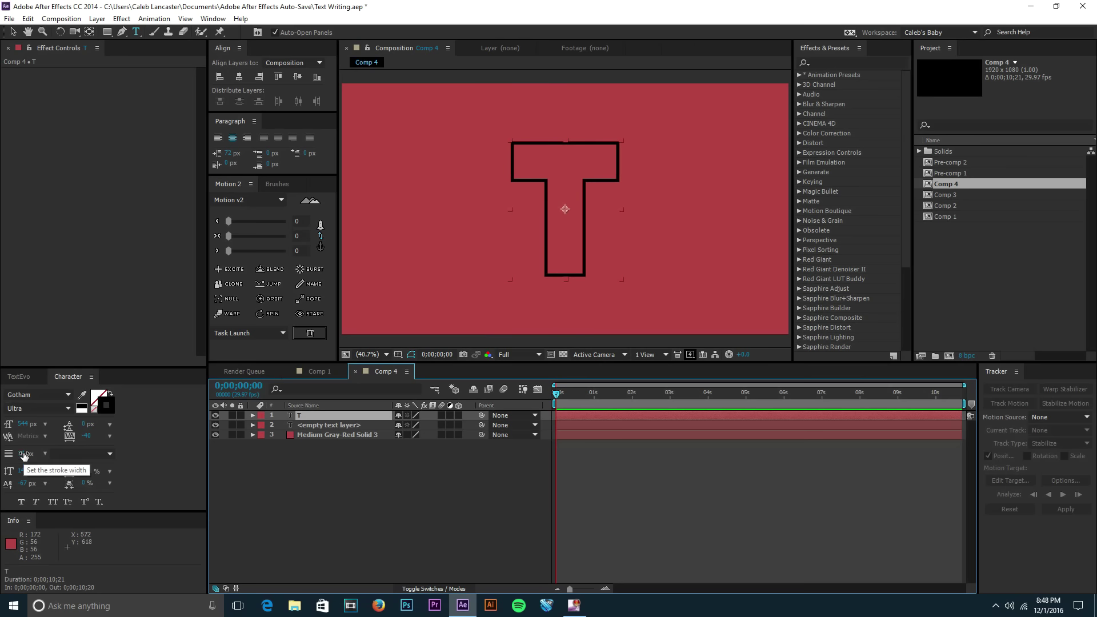
left_click_drag(25, 453, 36, 449)
left_click(581, 524)
left_click(314, 425)
key("Delete")
left_click(321, 419)
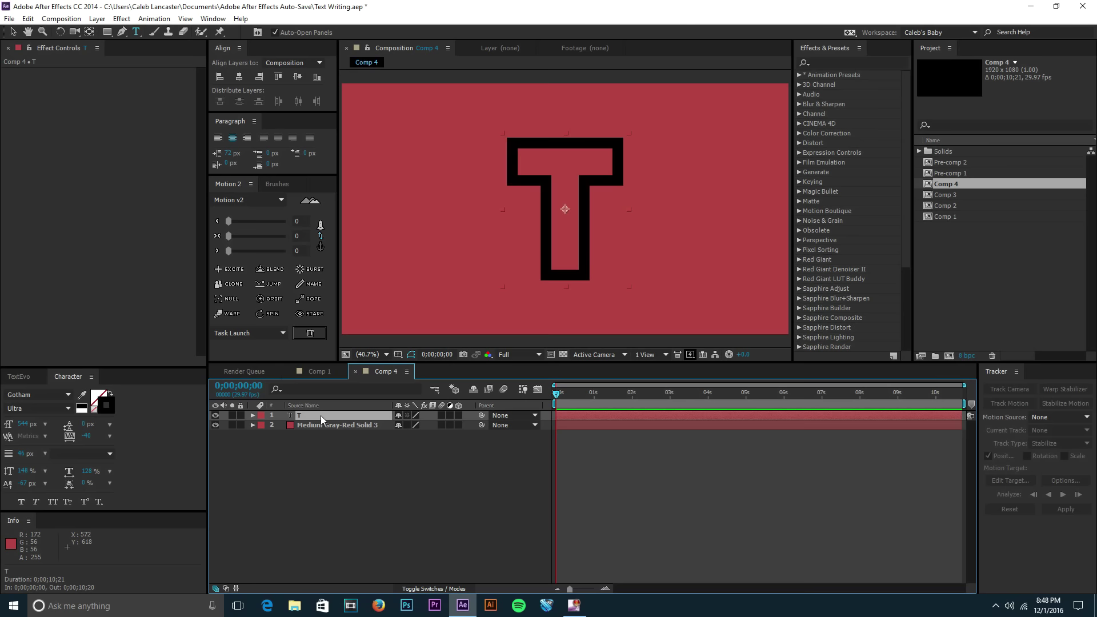
Convert the T text layer into a T Outlines shape layer with Create Shapes from Text
right_click(320, 416)
left_click(304, 417)
right_click(311, 417)
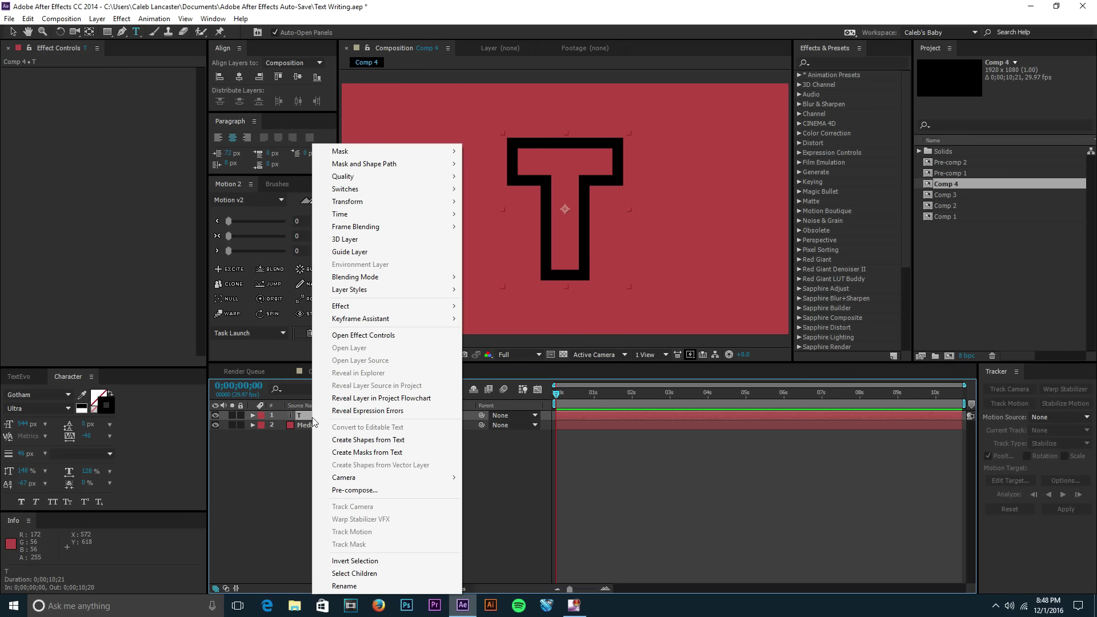
left_click(353, 440)
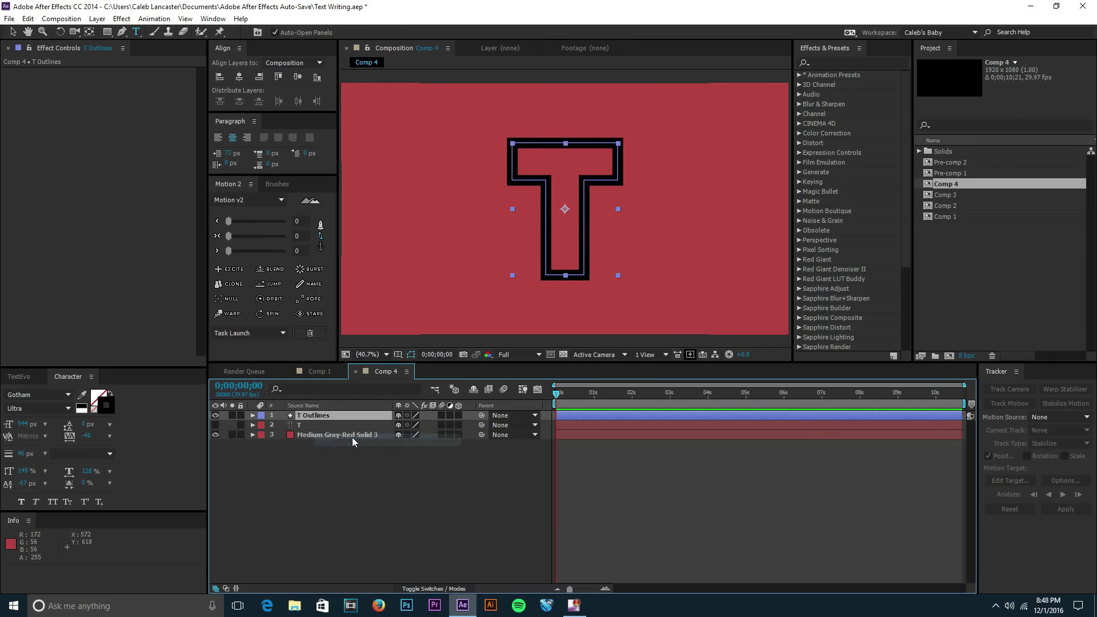
left_click(312, 418)
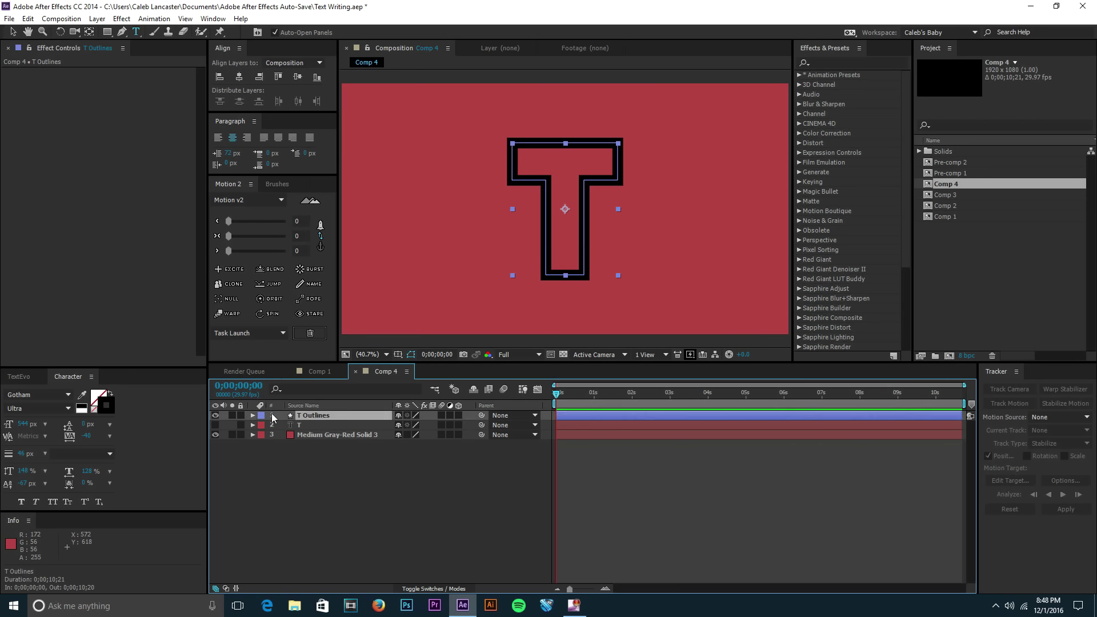
Compare the two layers, leaving T Outlines visible and the T text layer hidden
left_click(216, 425)
left_click(215, 415)
left_click(215, 415)
left_click(215, 425)
left_click(215, 416)
left_click(216, 425)
left_click(216, 416)
left_click(215, 416)
left_click(216, 415)
left_click(453, 476)
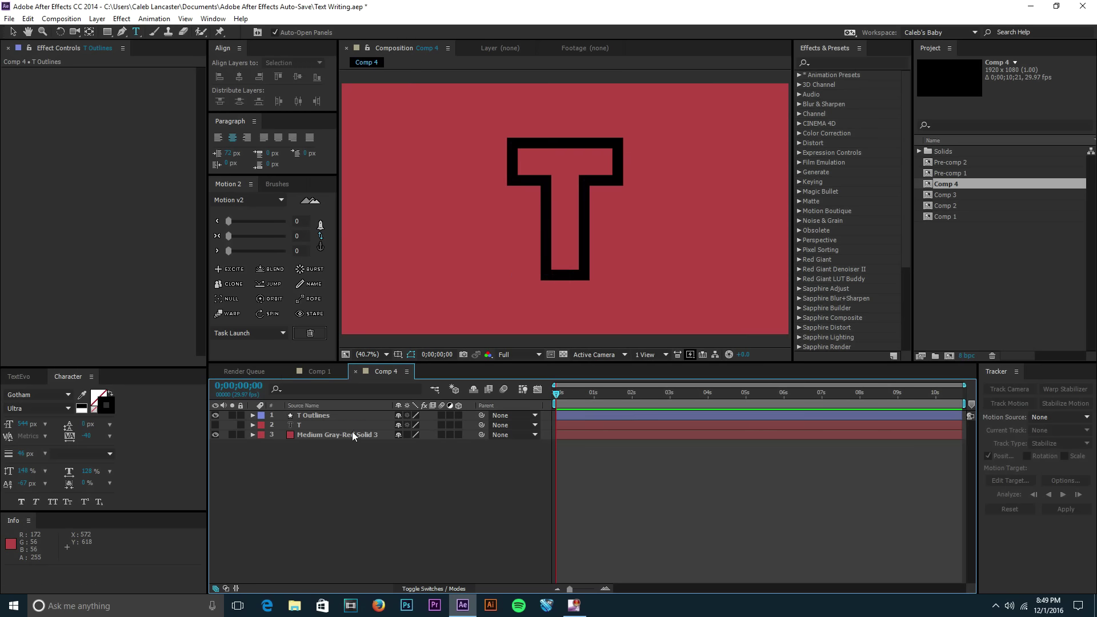
left_click(333, 419)
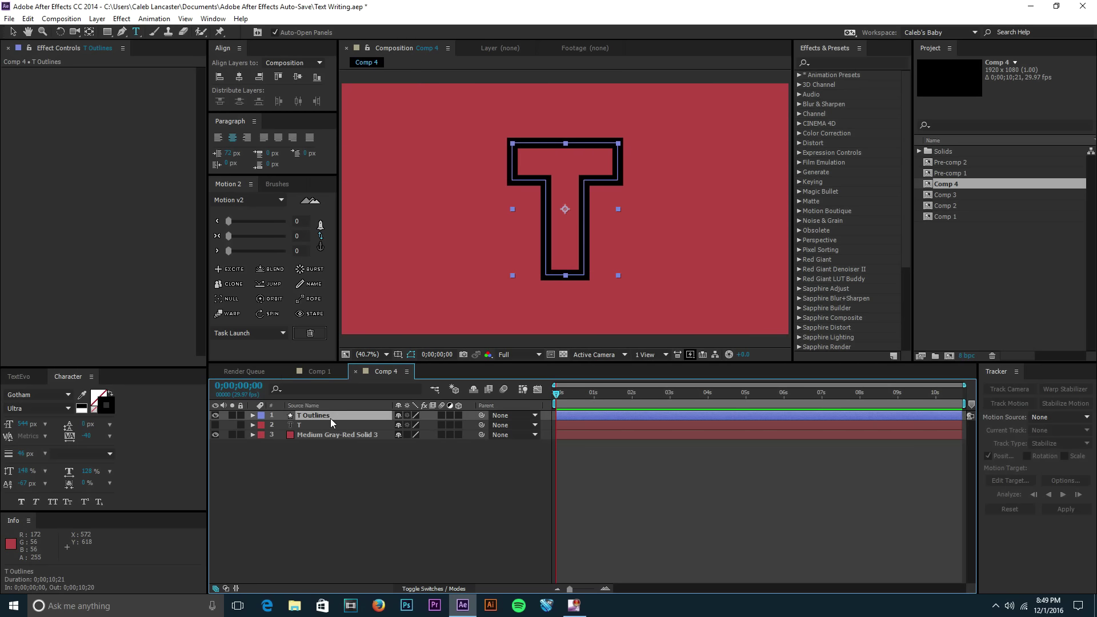
Expand the T Outlines and T text layers and look through their add menus
left_click(253, 416)
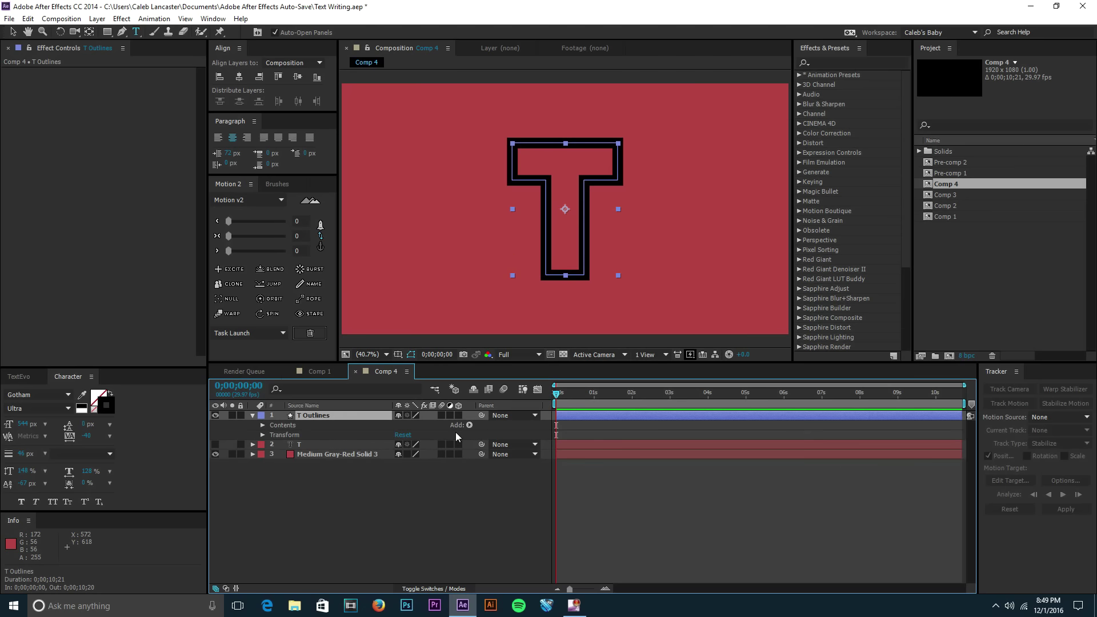
left_click(469, 425)
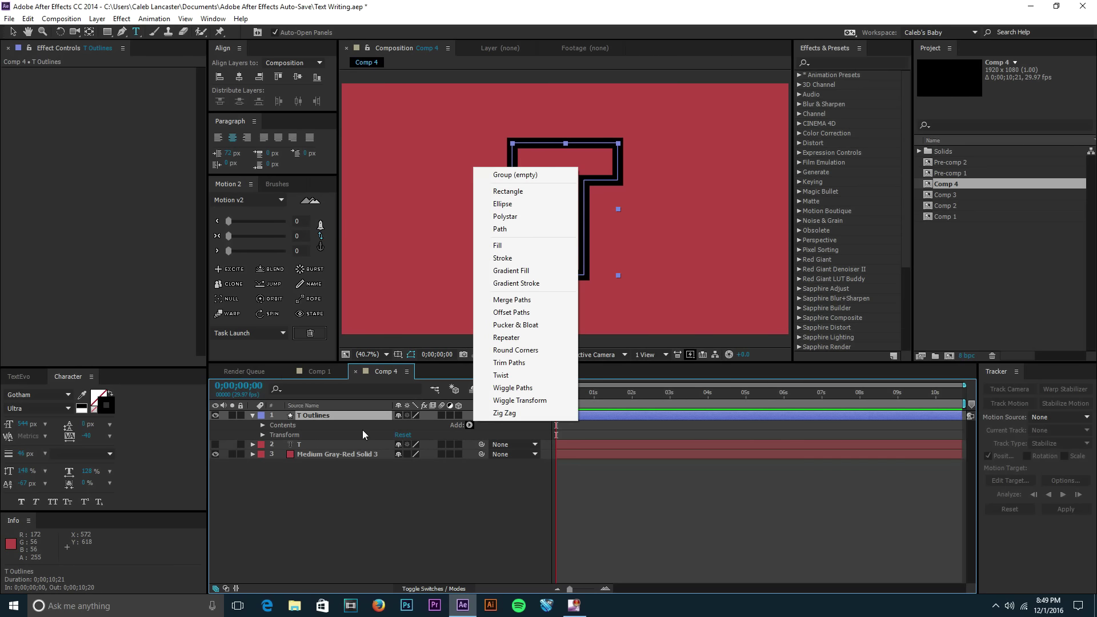
left_click(252, 445)
left_click(311, 453)
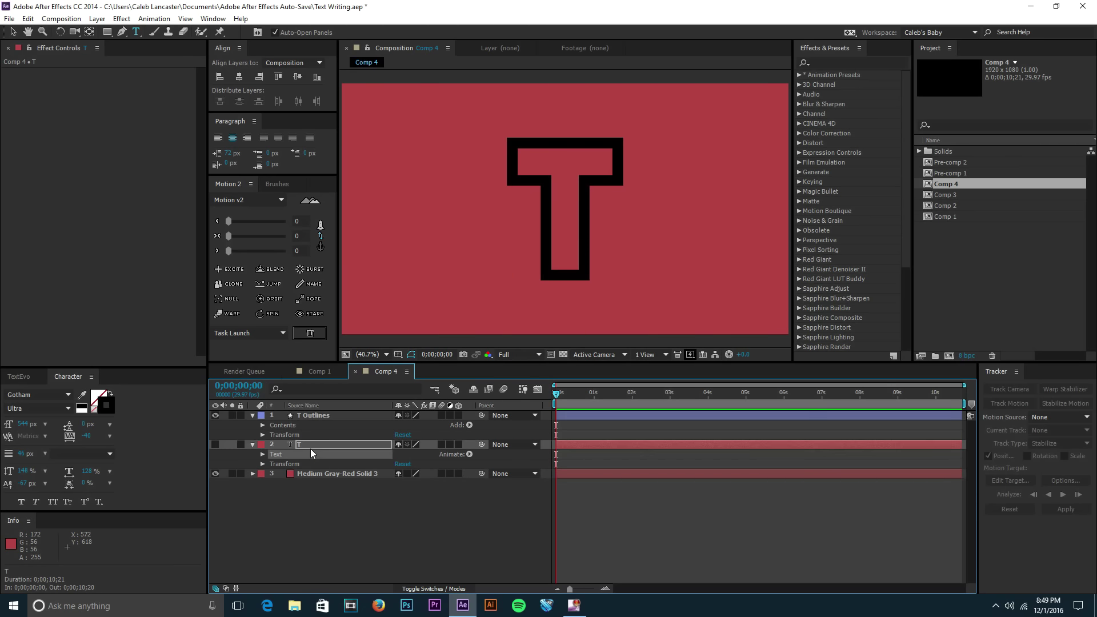
left_click(469, 455)
left_click(482, 459)
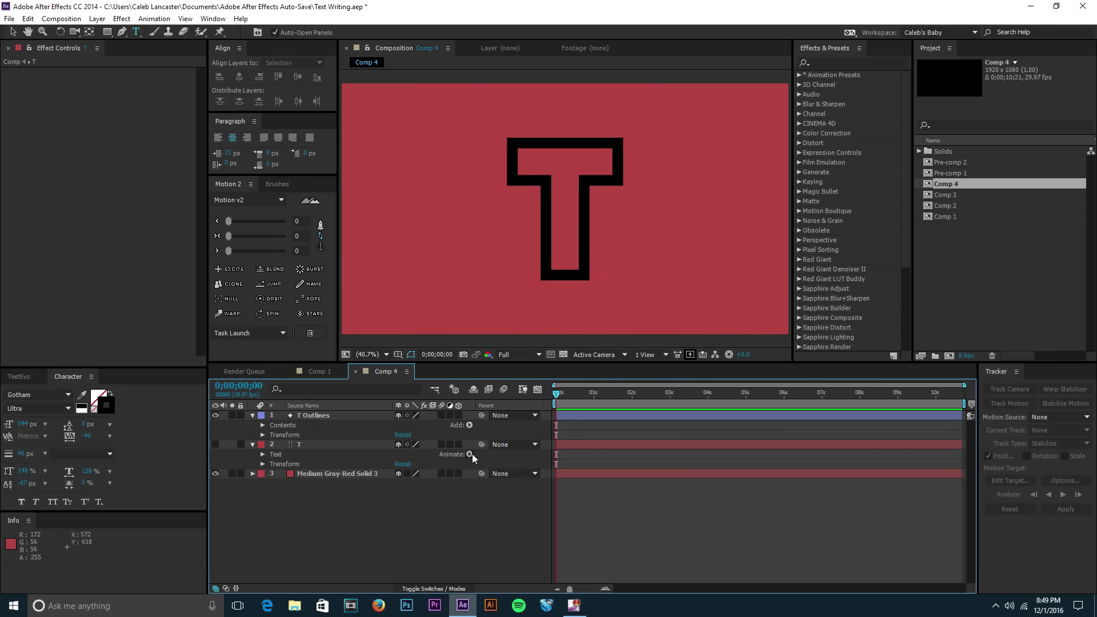
Add Trim Paths to the T Outlines contents and expand Trim Paths 1
left_click(470, 425)
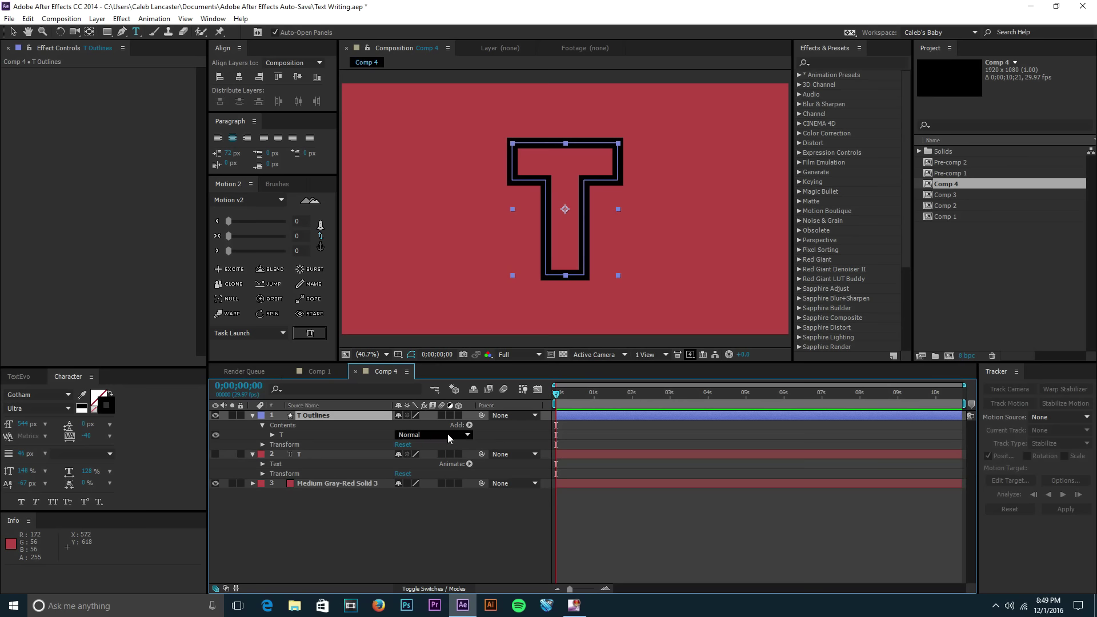
left_click(469, 426)
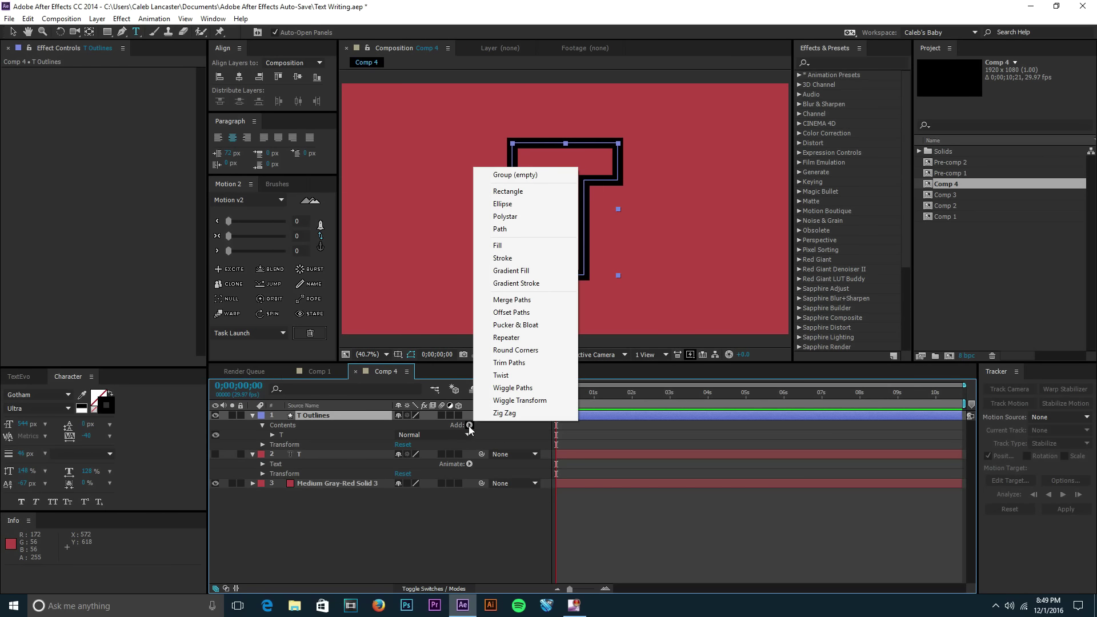
left_click(506, 363)
left_click(272, 444)
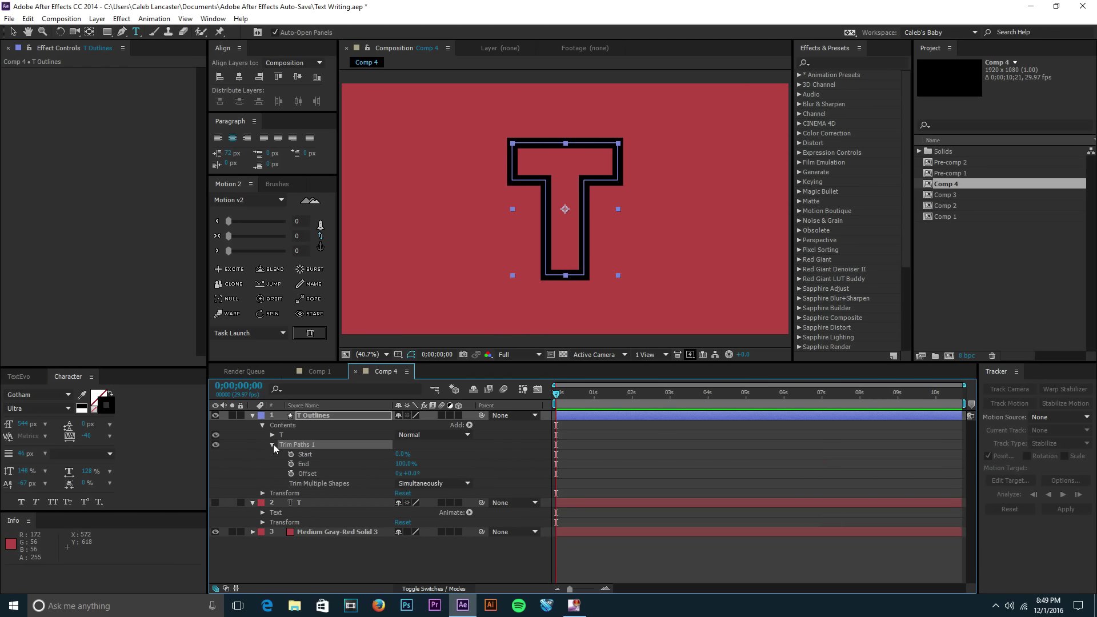
left_click(314, 464)
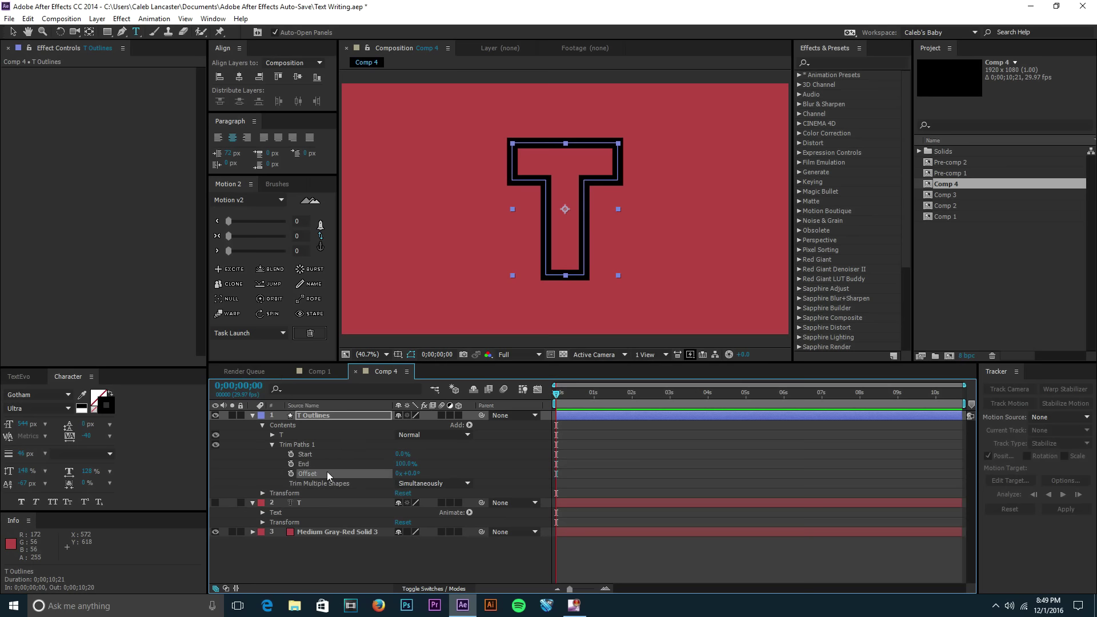
Keyframe Trim Paths Start at 100% at 0s and 0% at 0;00;01;27
left_click(326, 455)
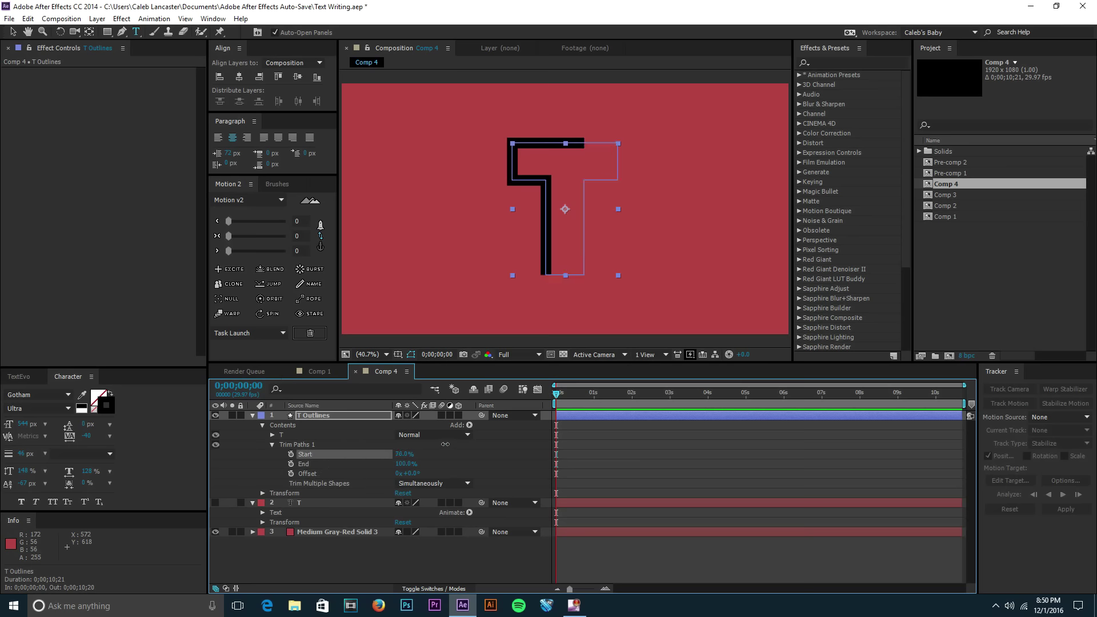
mouse_move(457, 444)
left_mouse_down()
mouse_move(474, 445)
mouse_move(300, 463)
left_mouse_up()
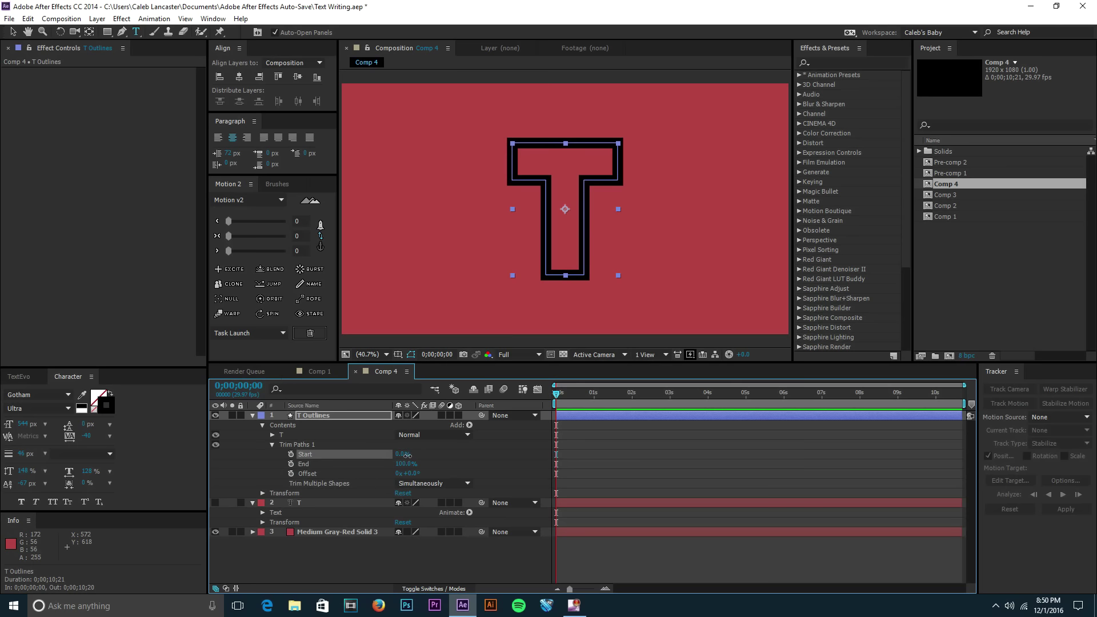
left_click_drag(407, 455, 557, 465)
left_click(291, 455)
left_click(628, 394)
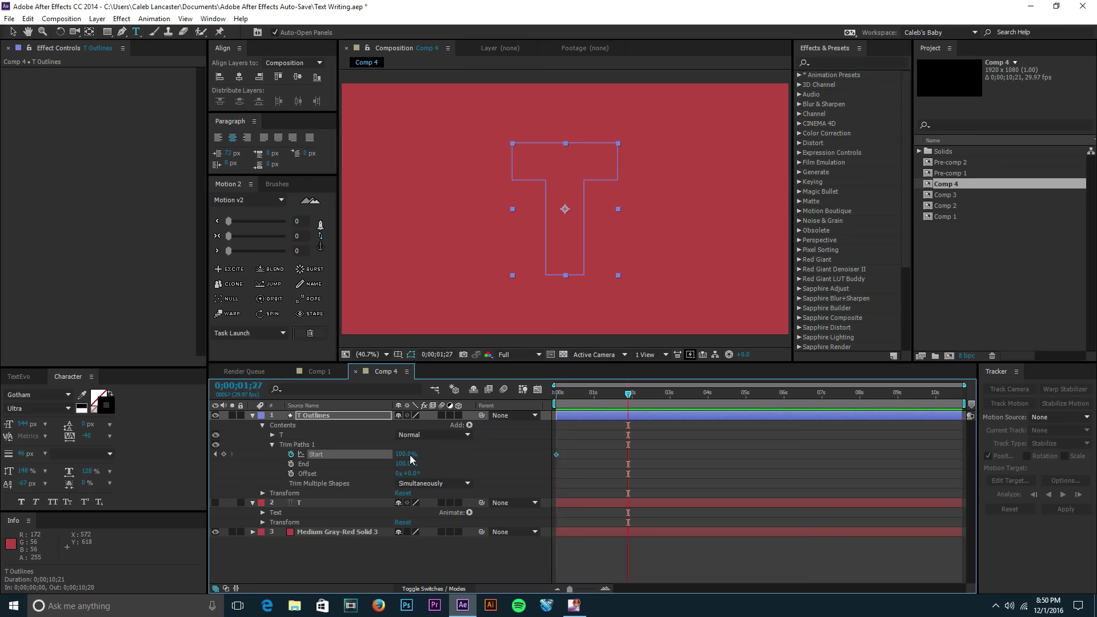
left_click_drag(384, 453, 316, 462)
left_click(716, 455)
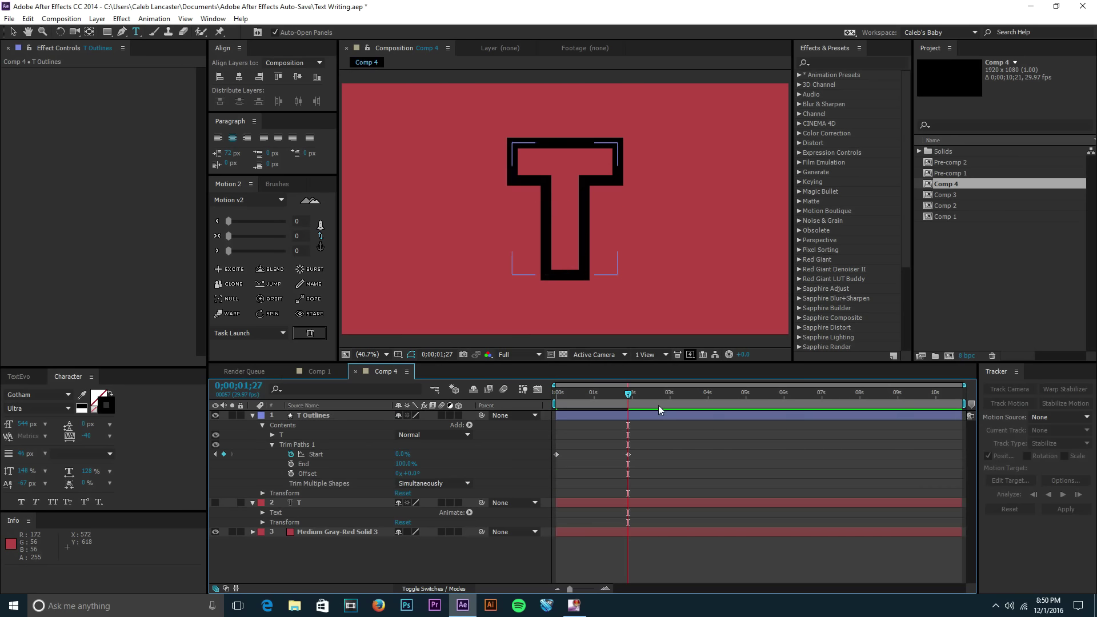
left_click_drag(628, 394, 536, 405)
Play the write-on preview, then scrub to 0;00;02;08 and back to 0;00;01;11
key("space")
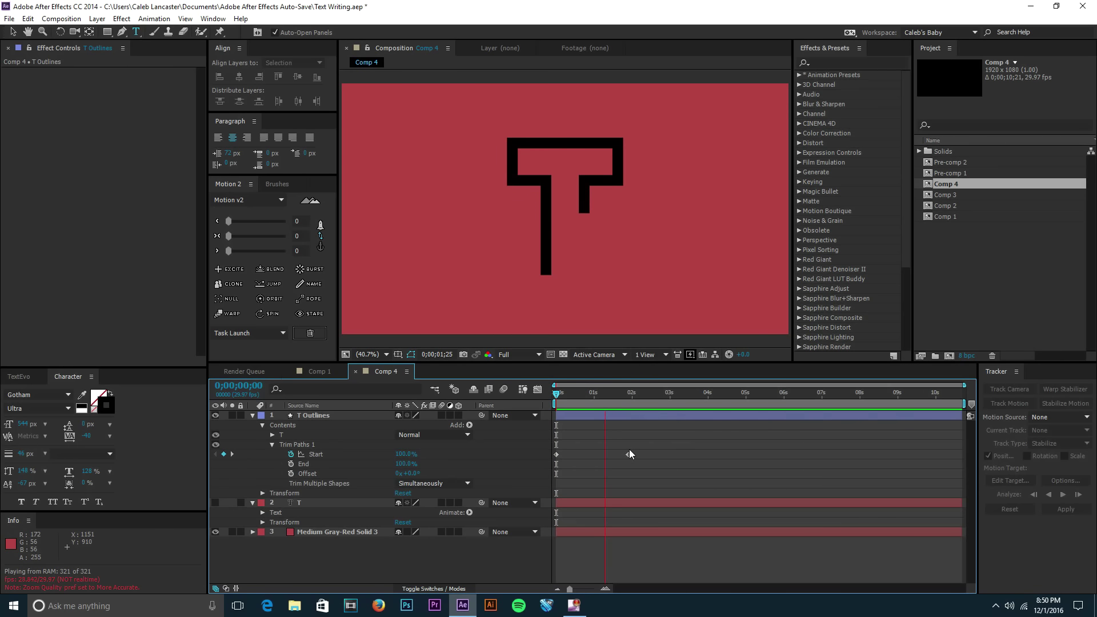
key("space")
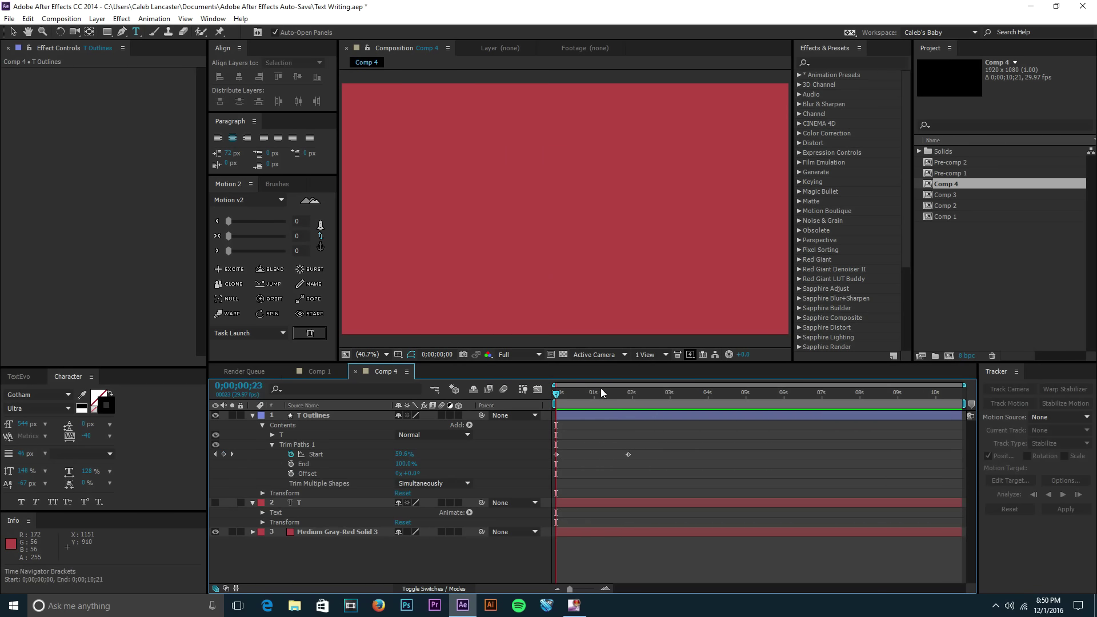
left_click_drag(601, 392, 643, 396)
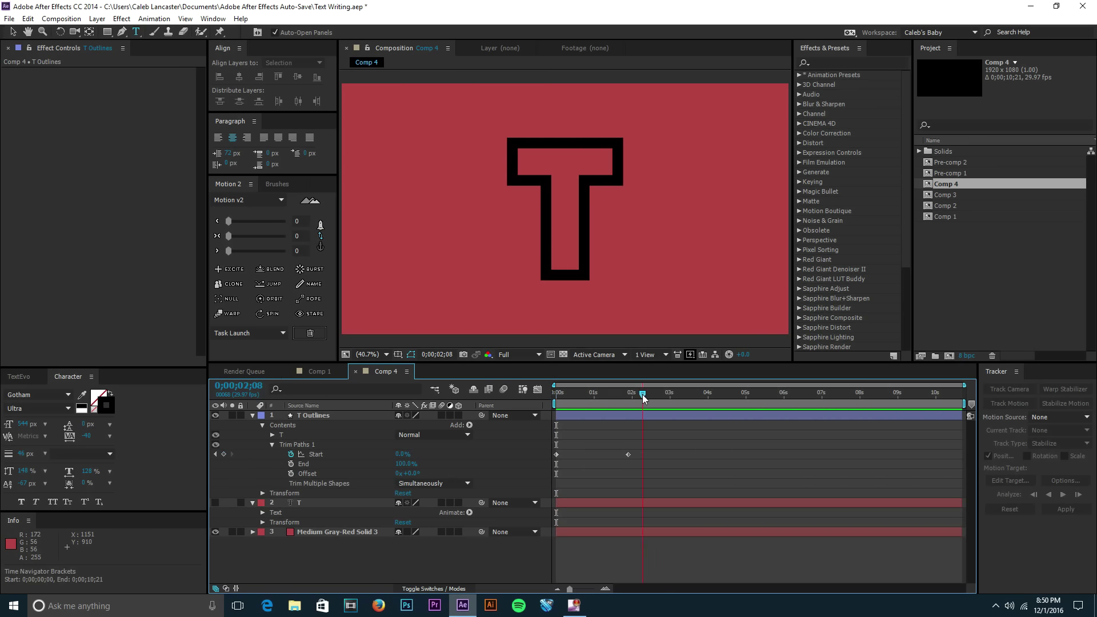
left_click(348, 500)
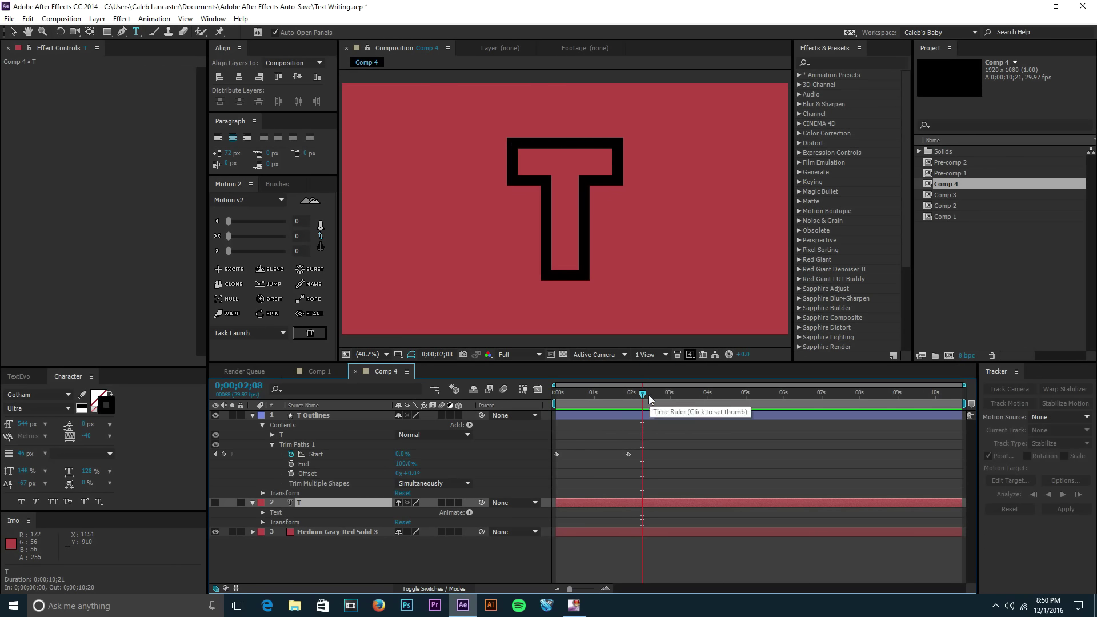
left_click_drag(645, 396, 610, 402)
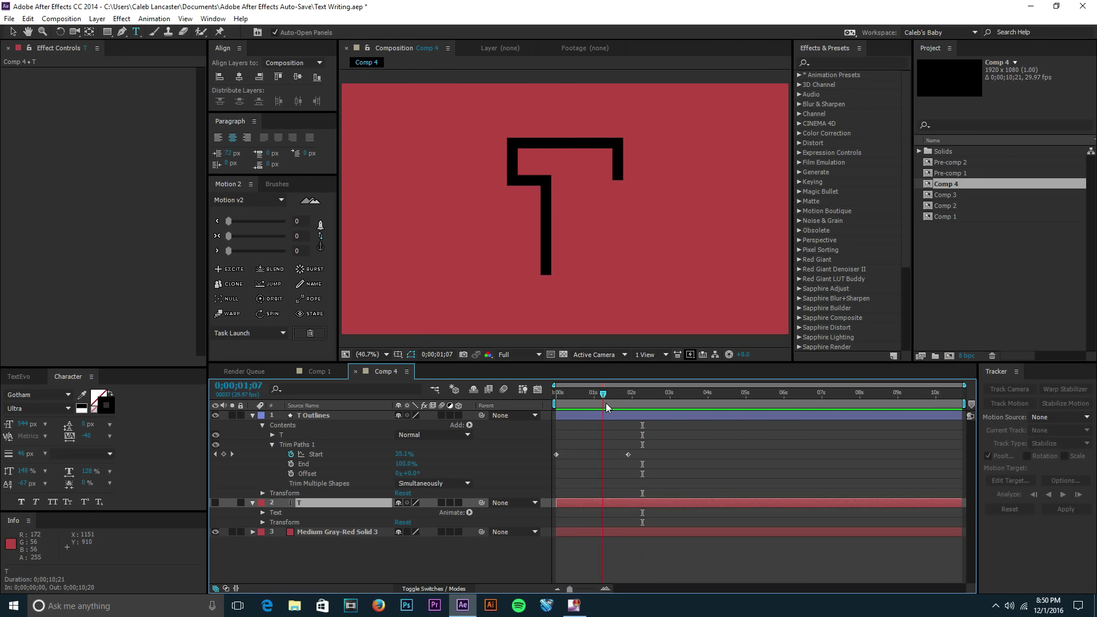
Remove the Start keyframes, keeping Start 35.1% and Offset 0x-234.8°, then return to frame 0
left_click(291, 456)
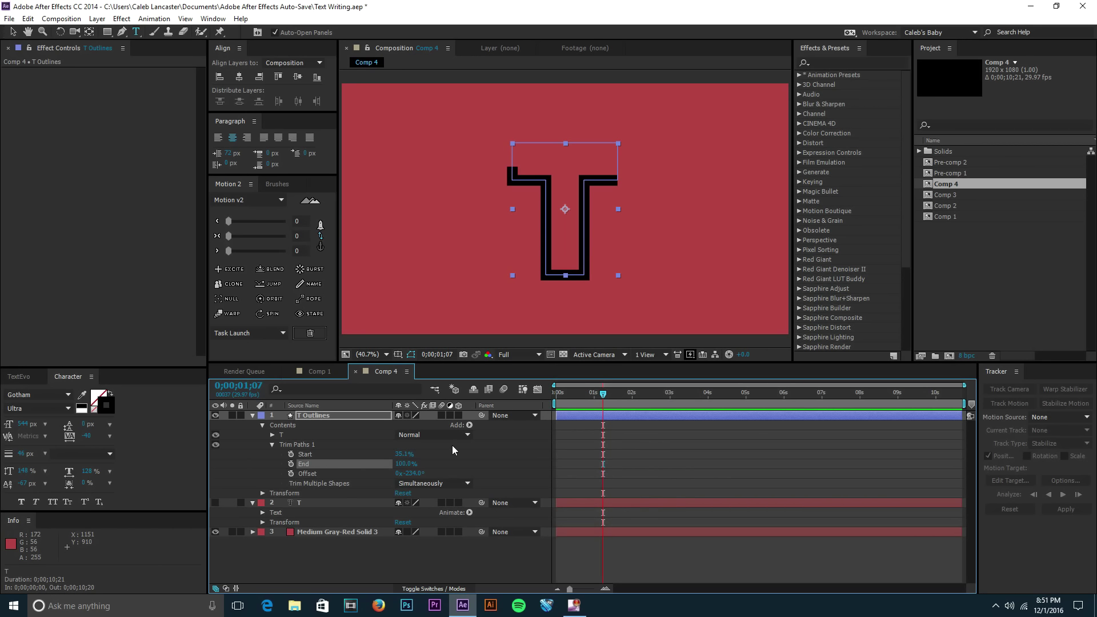
left_click(620, 421)
left_click(619, 451)
left_click_drag(604, 395, 328, 419)
Hide T Outlines, show the T text, and create a second T Outlines layer from it
left_click(214, 414)
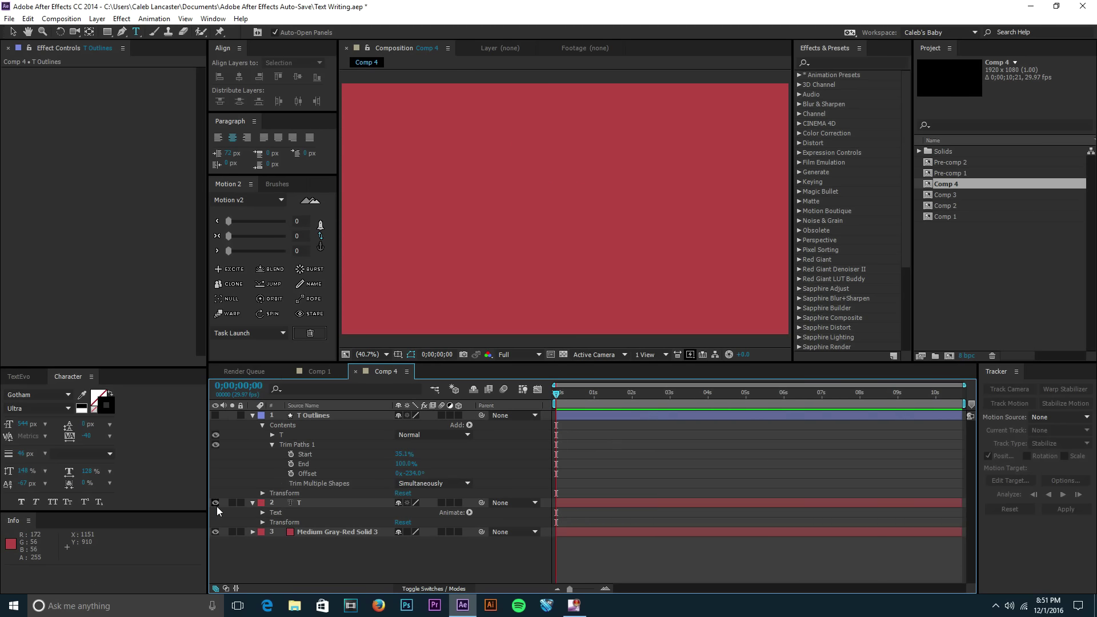
left_click(215, 503)
left_click(306, 504)
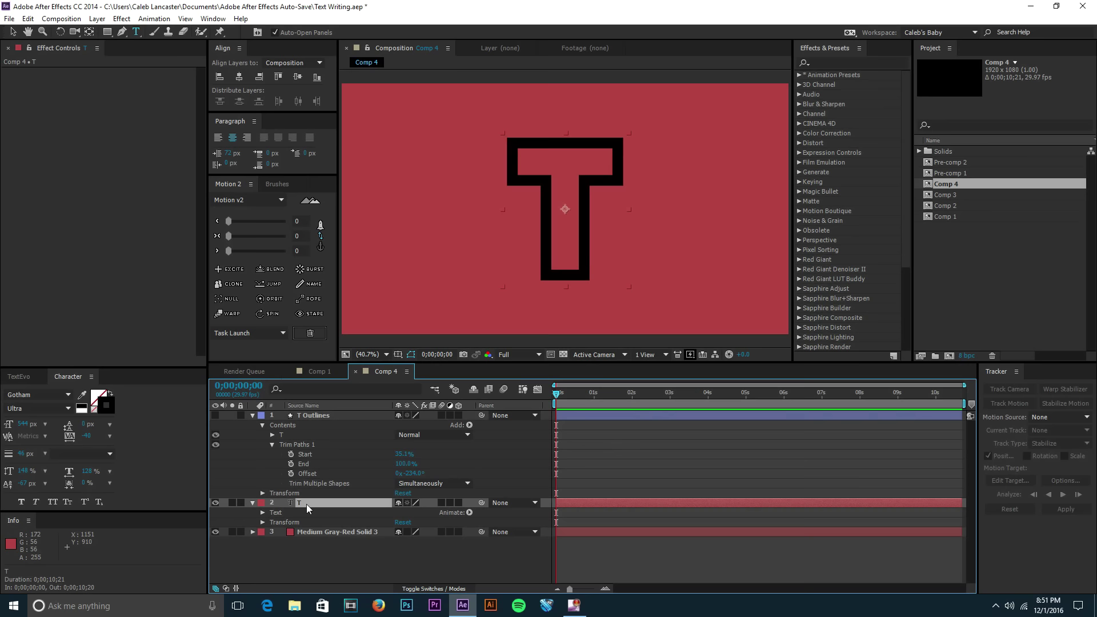
right_click(306, 504)
left_click(362, 350)
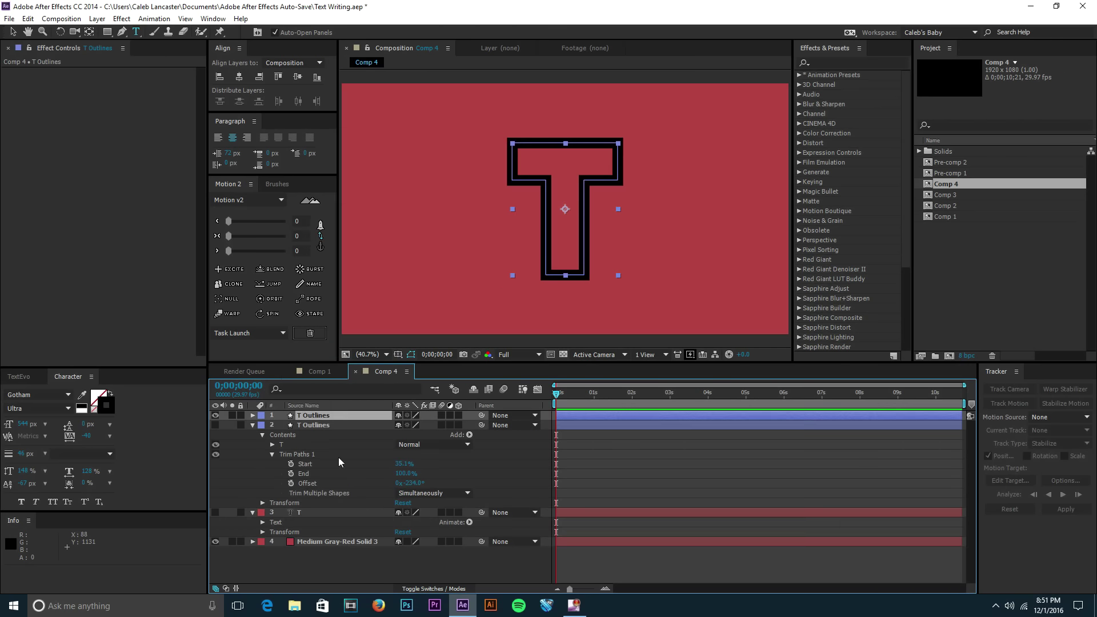
Add Trim Paths to the new T Outlines layer and expand Trim Paths 1
left_click(253, 416)
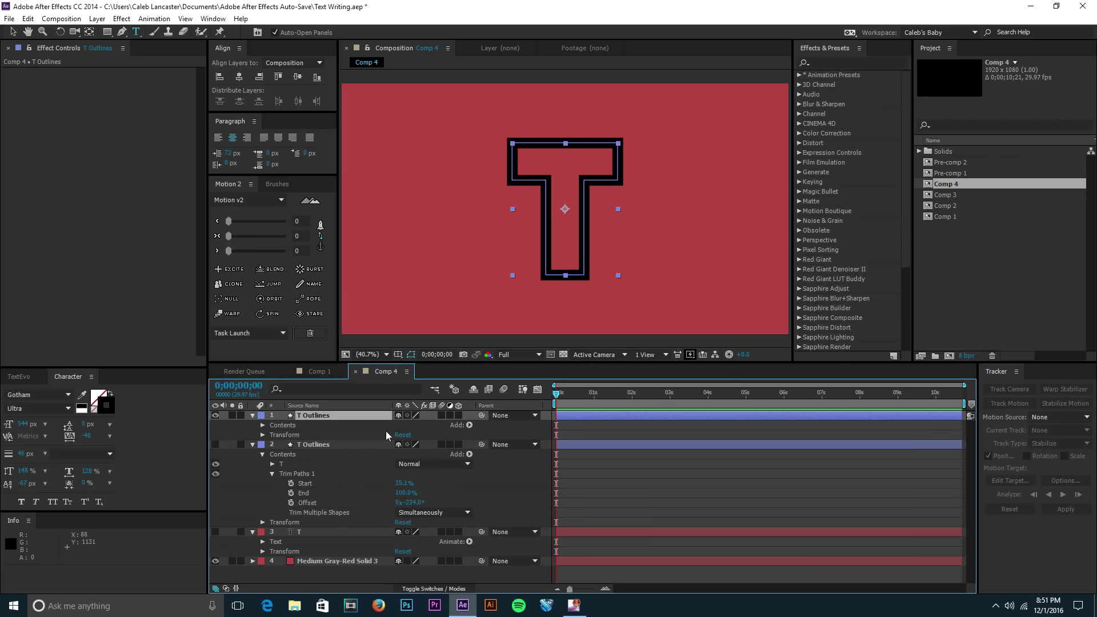
left_click(469, 425)
left_click(517, 360)
left_click(469, 425)
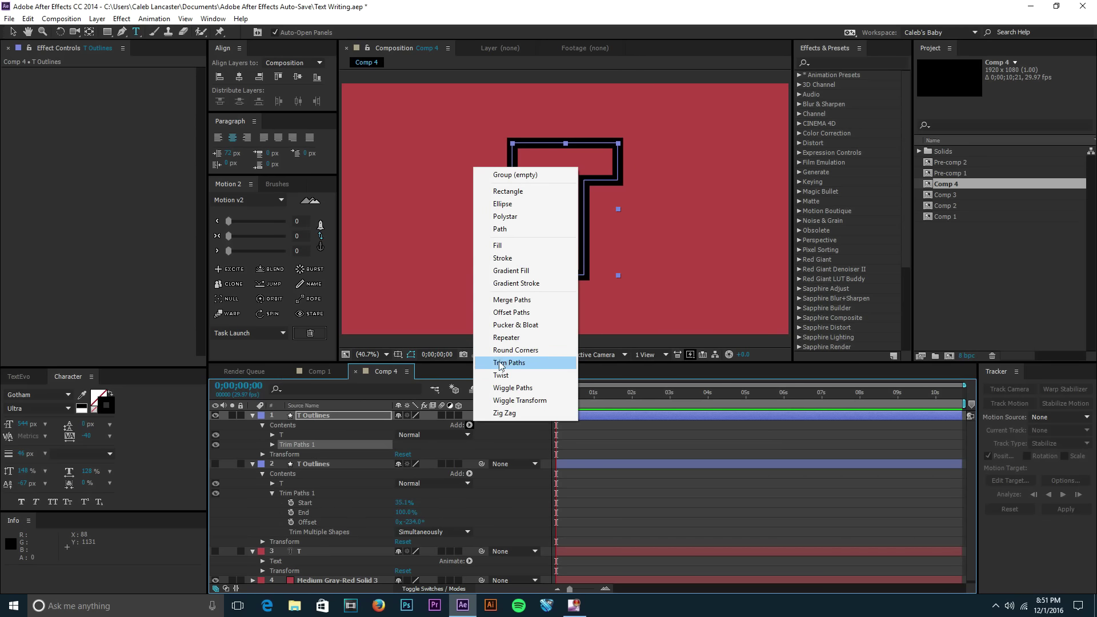
left_click(502, 363)
left_click(272, 444)
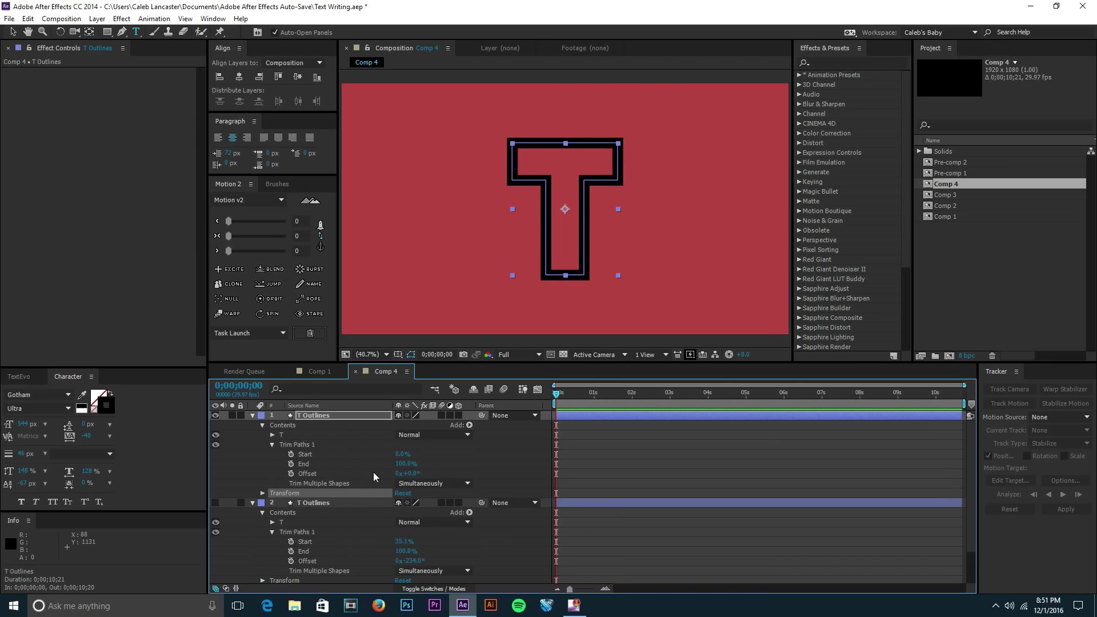
Set the top layer's Trim Paths Start to 100% and keyframe it at time zero
left_click(403, 454)
type("100")
key("Return")
left_click(291, 455)
Keyframe Start at 0% around 0;00;01;26, then scrub the timeline to preview the T writing on
left_click_drag(402, 456, 377, 456)
mouse_move(627, 392)
left_mouse_down()
mouse_move(569, 393)
mouse_move(654, 395)
left_mouse_up()
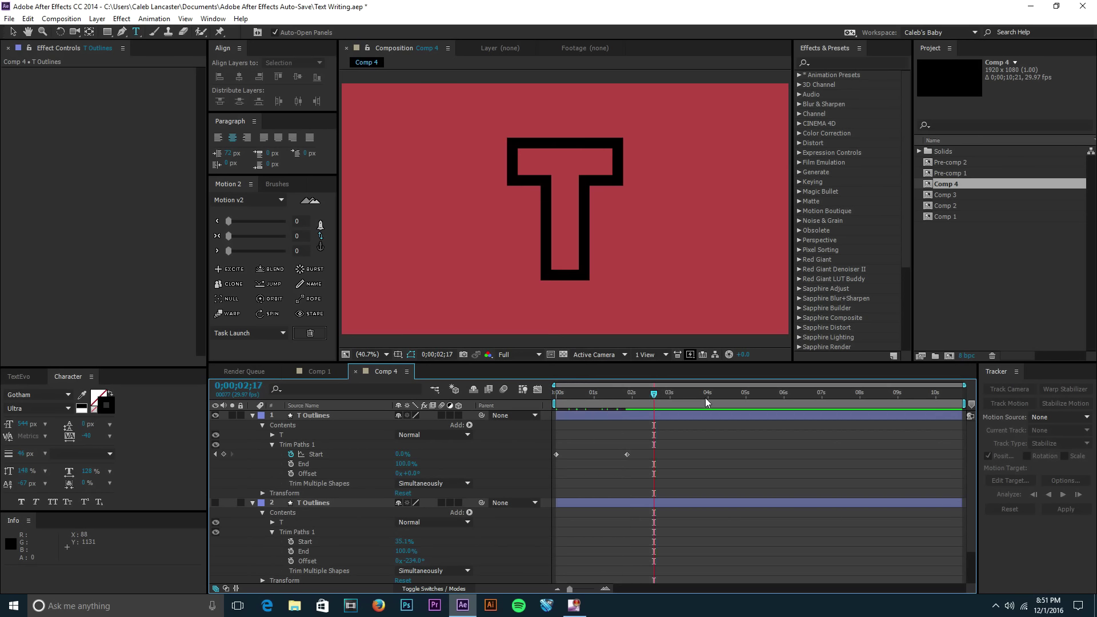
left_click(639, 392)
mouse_move(626, 402)
left_mouse_down()
mouse_move(593, 402)
mouse_move(632, 403)
left_mouse_up()
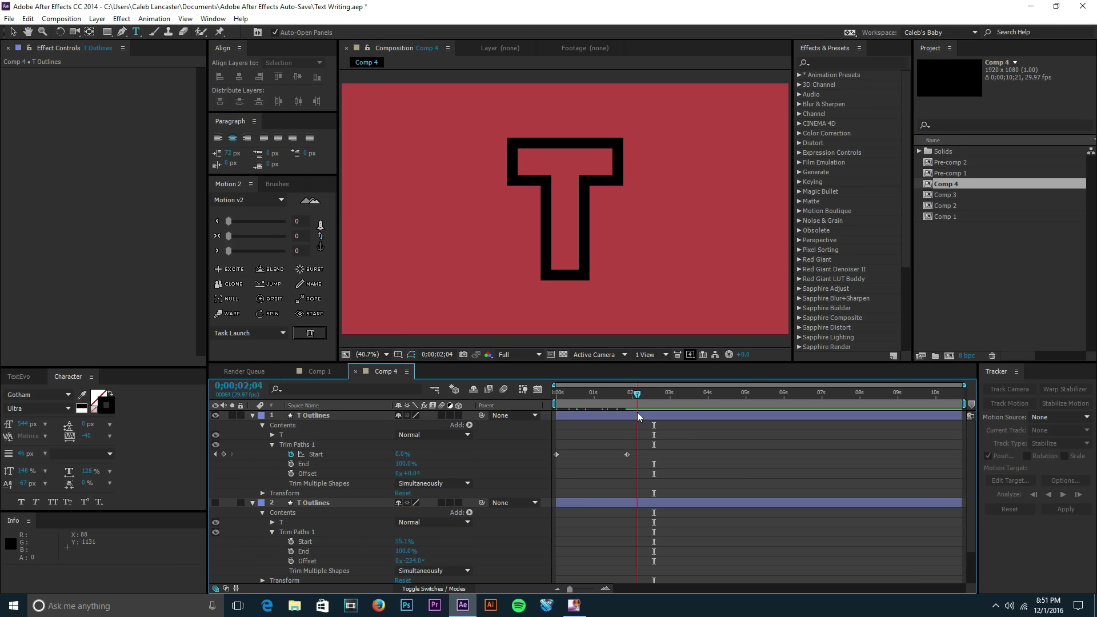